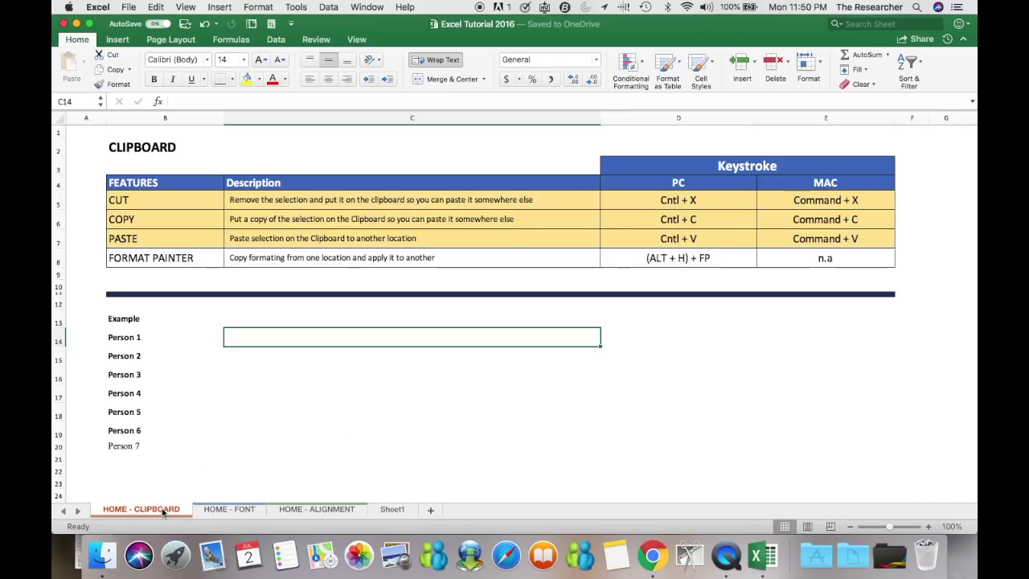
- Examine the CUT, COPY, PASTE and FORMAT PAINTER entries in the clipboard features table
left_click(147, 204)
left_click(146, 223)
left_click(145, 241)
left_click(145, 258)
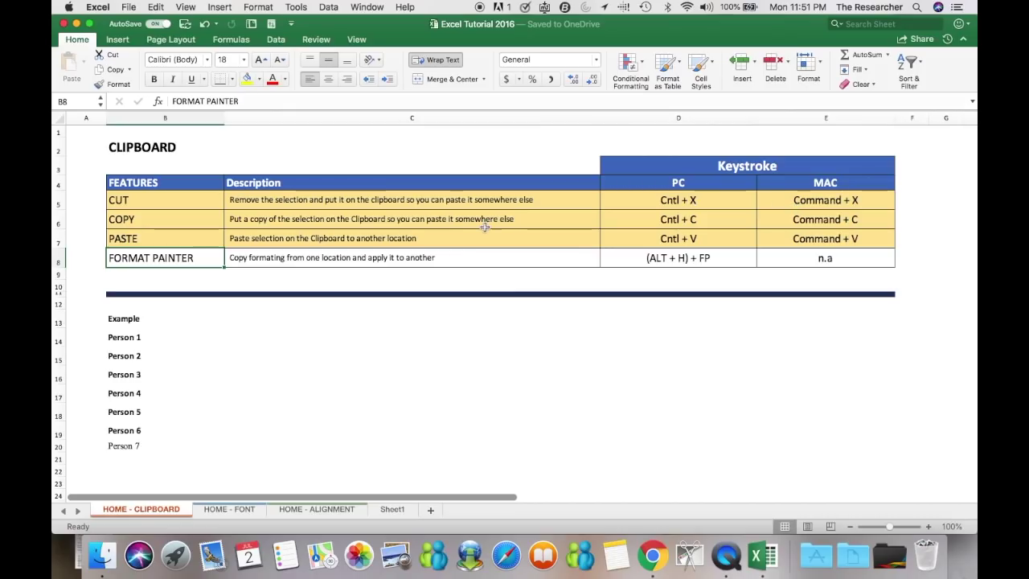
left_click(145, 202)
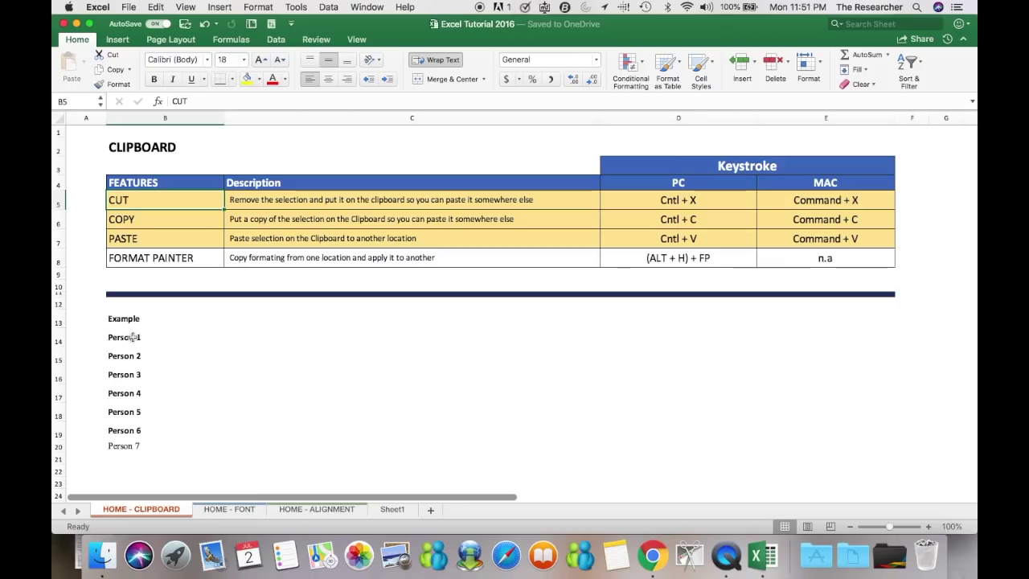
- Cut the Person 1 to Person 7 list in B14:B20, paste it at D14, and undo the move
left_click_drag(133, 337, 120, 443)
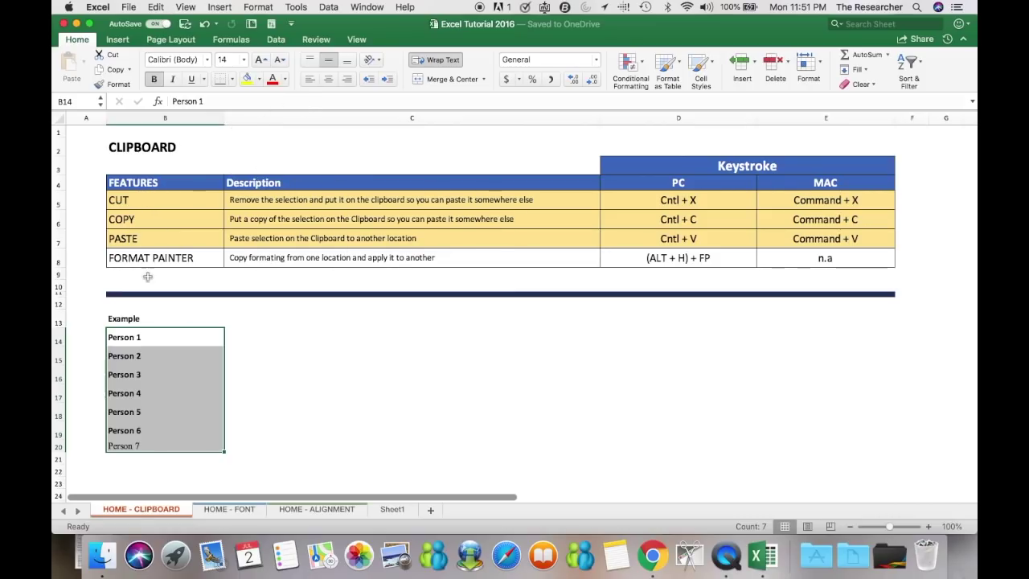
left_click(110, 69)
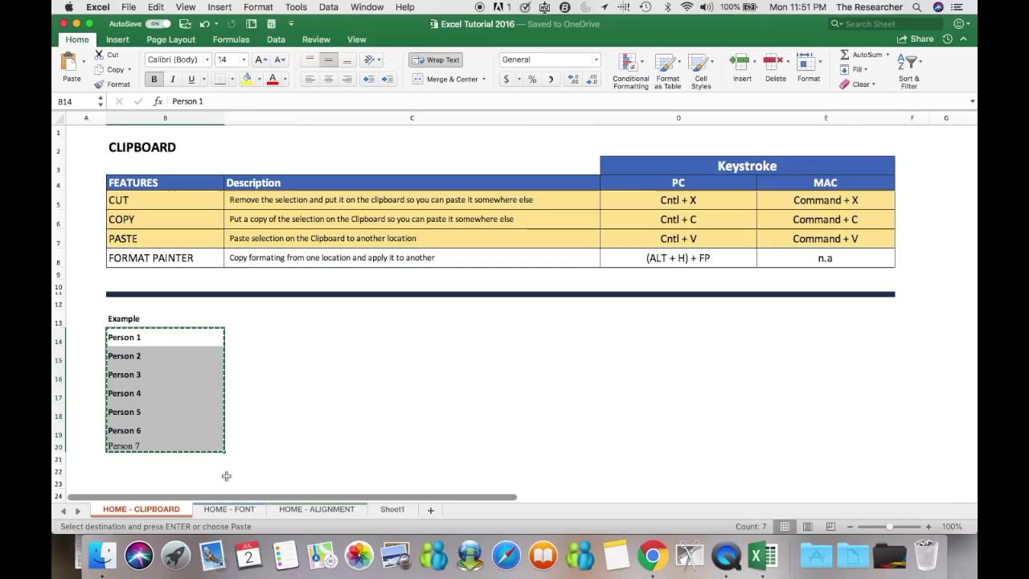
left_click(635, 329)
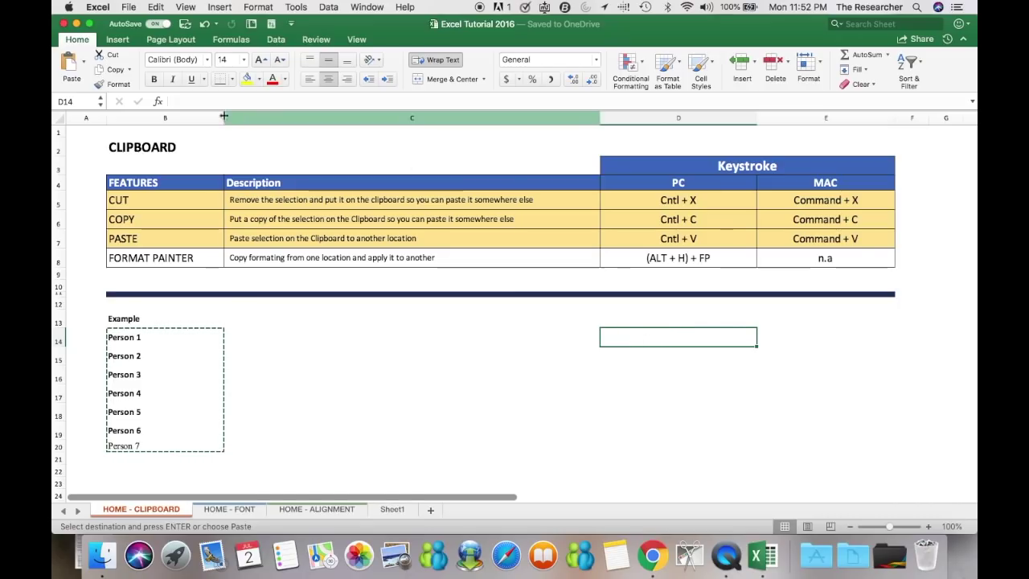
left_click(83, 64)
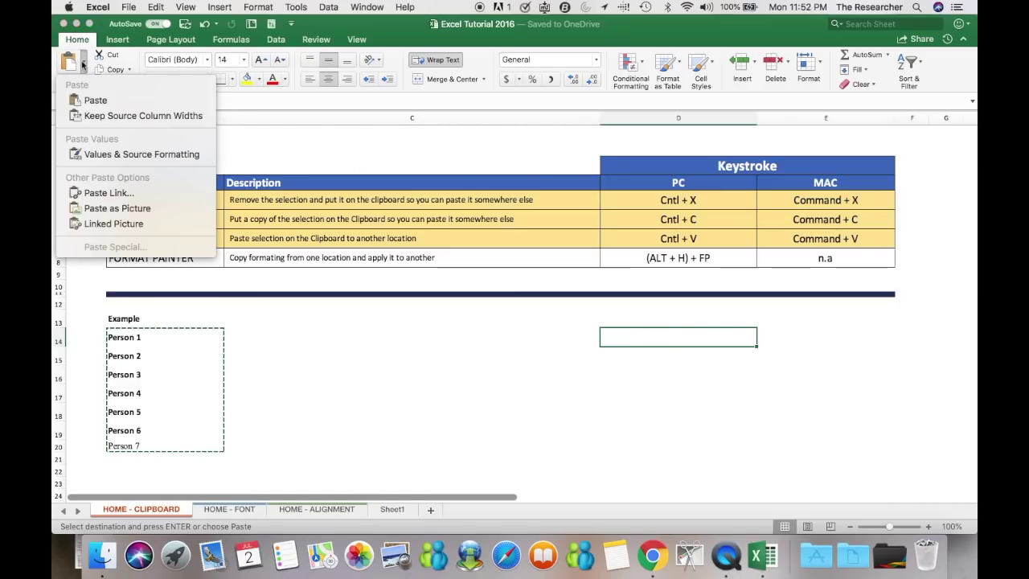
left_click(94, 101)
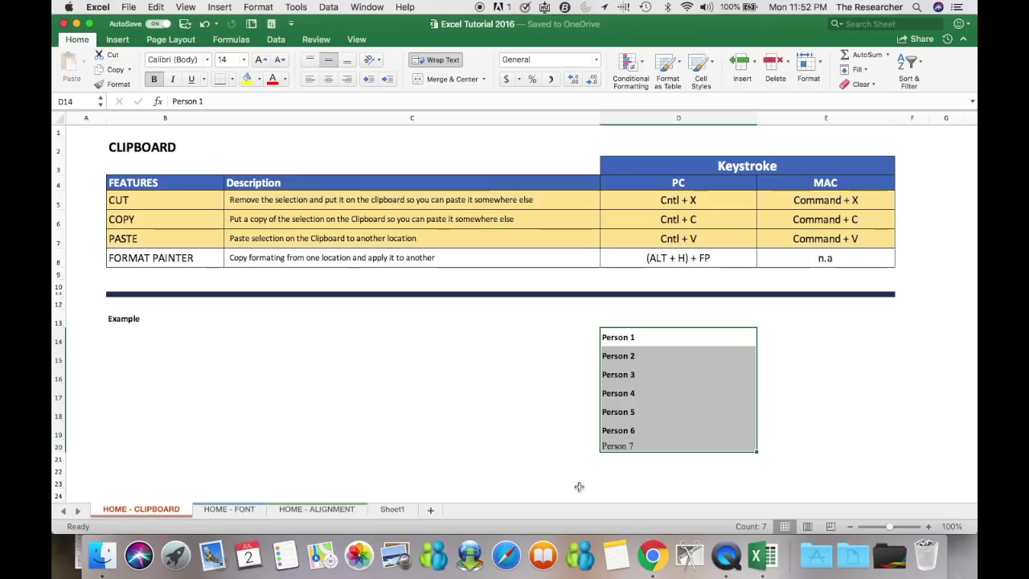
key("super+z")
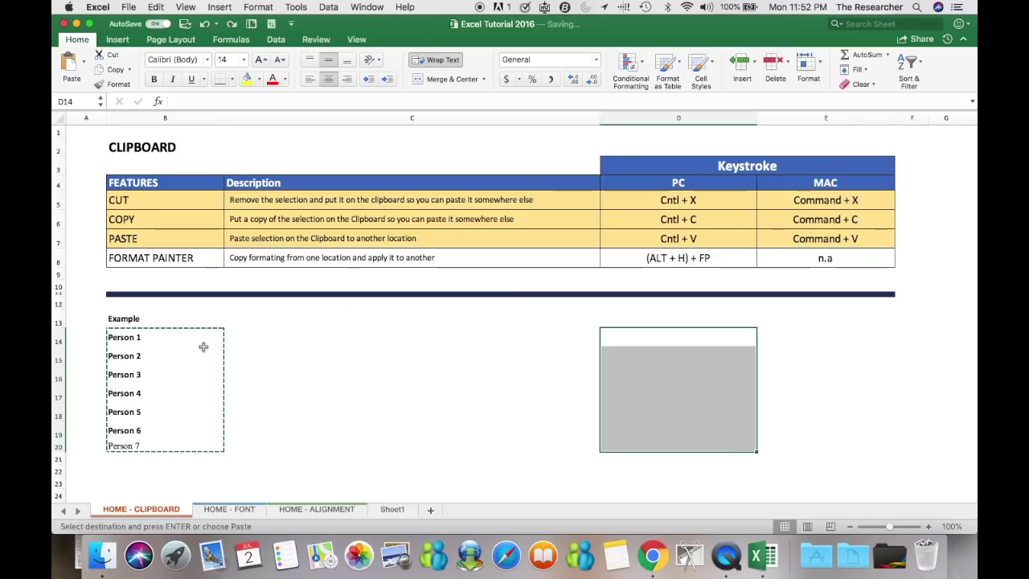
key("Escape")
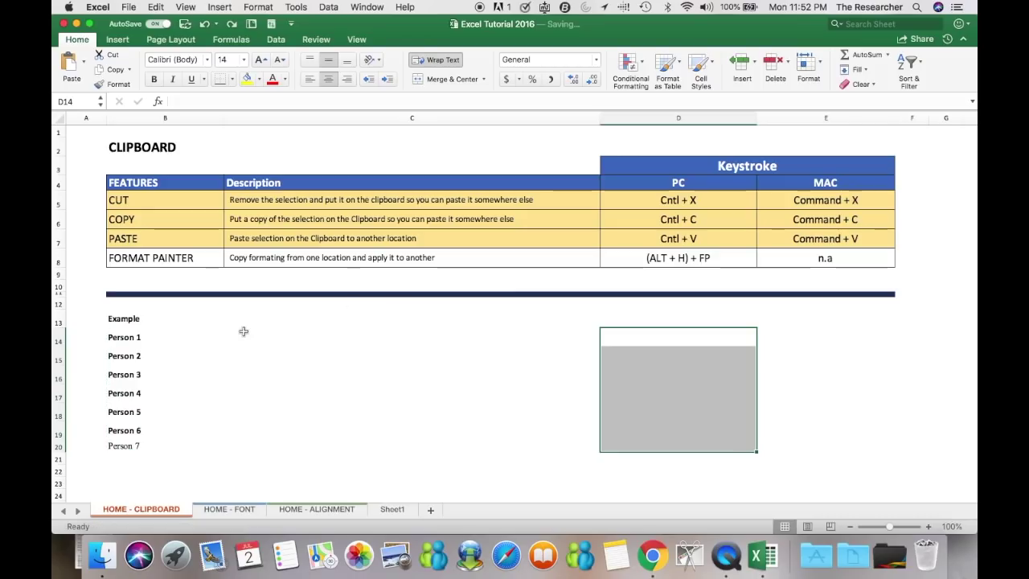
- Extend the selection from Person 1 down to Person 7, and return to Person 1 alone in B14
left_click(122, 338)
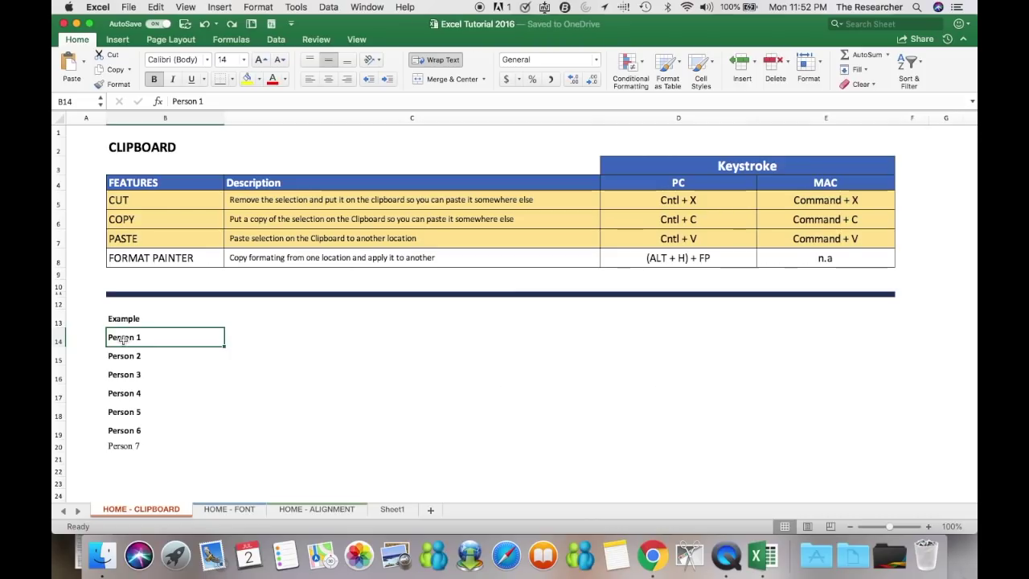
key("ctrl+shift+Down")
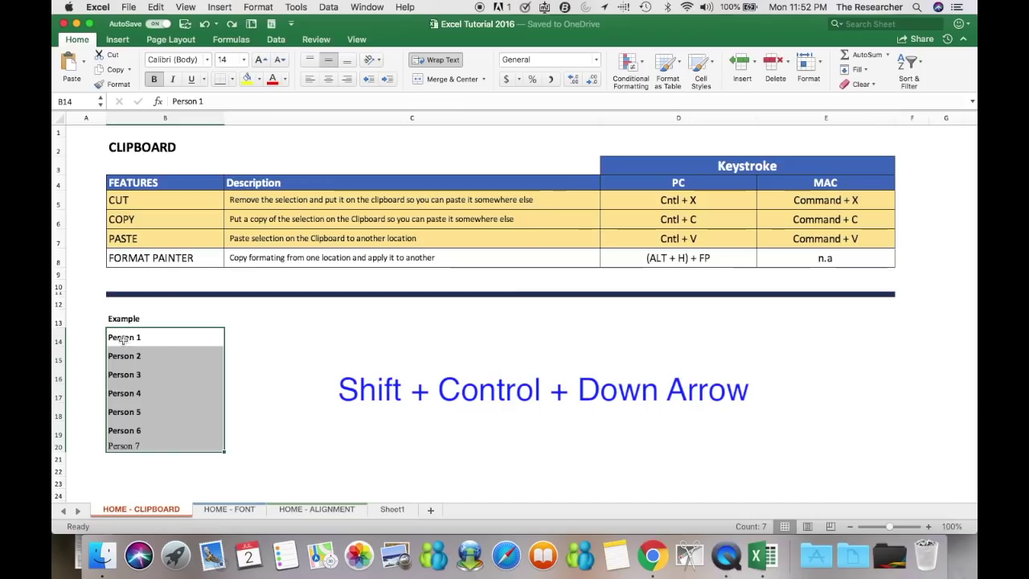
key("Up")
key("Down")
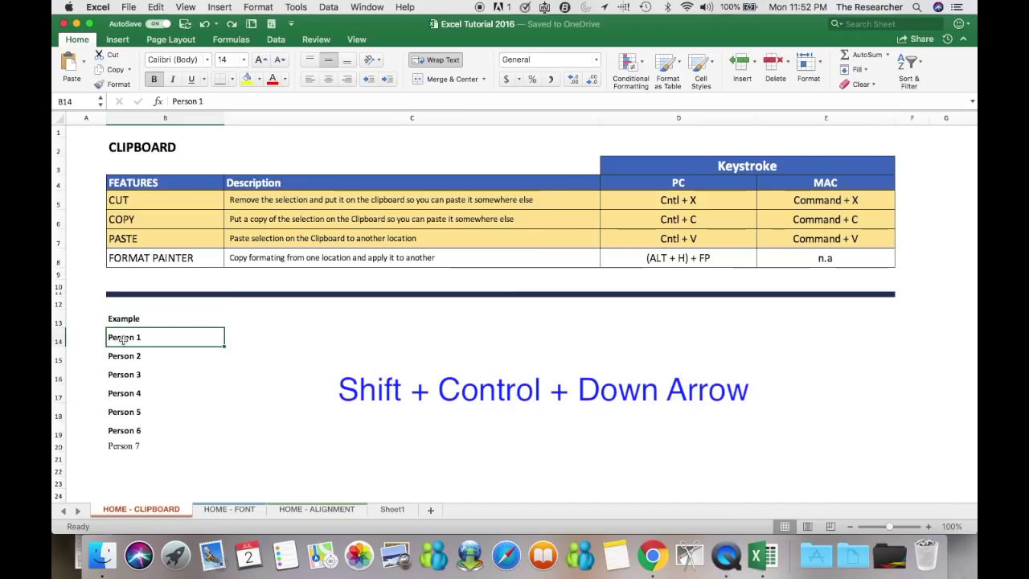
key("Up")
key("Down")
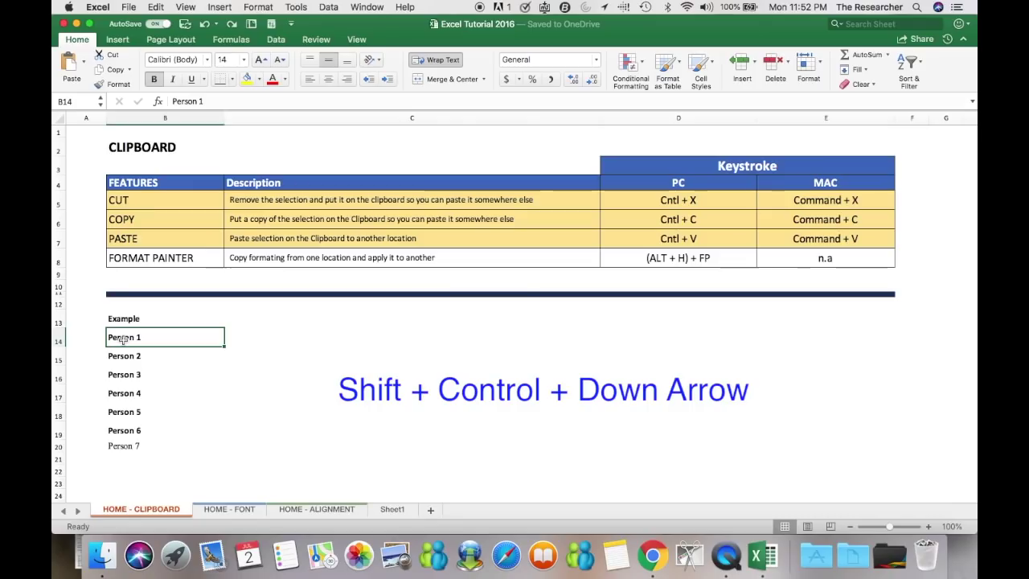
- Select B14:B20 from Person 1 downward, cut and paste the list at D14, and undo the move
key("ctrl+shift+Down")
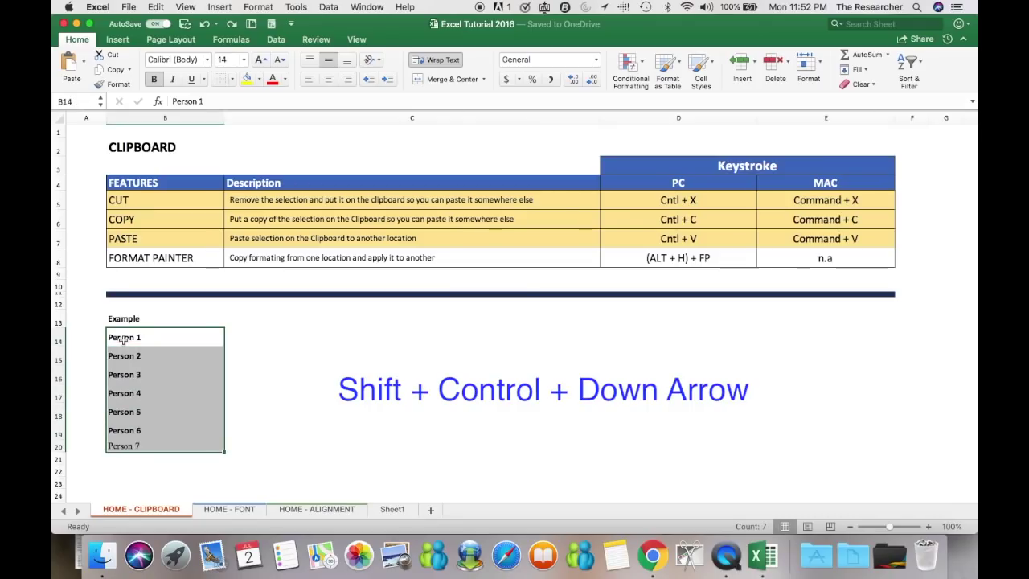
key("super+c")
key("Right")
key("Right")
key("Right")
key("Left")
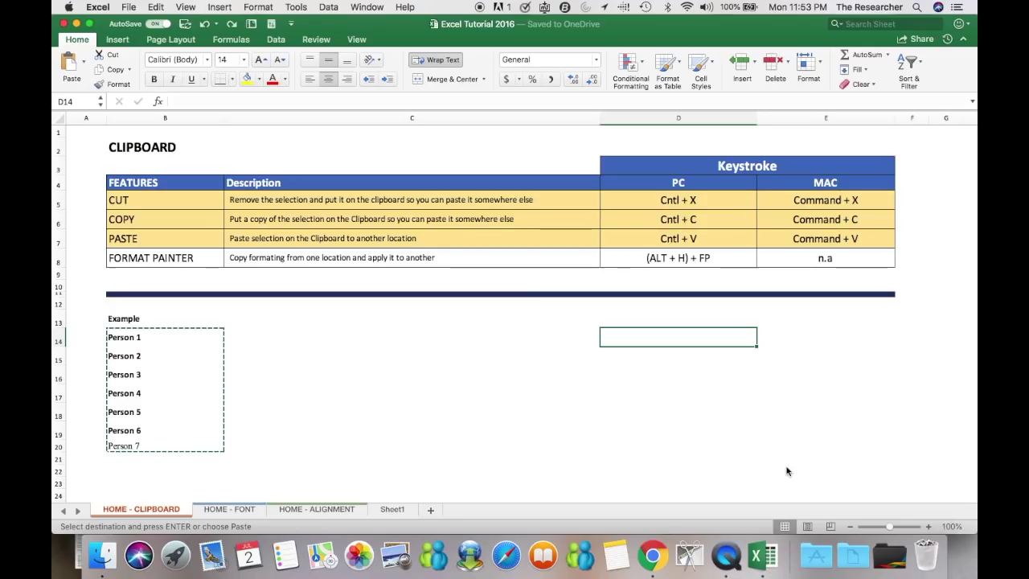
key("super+v")
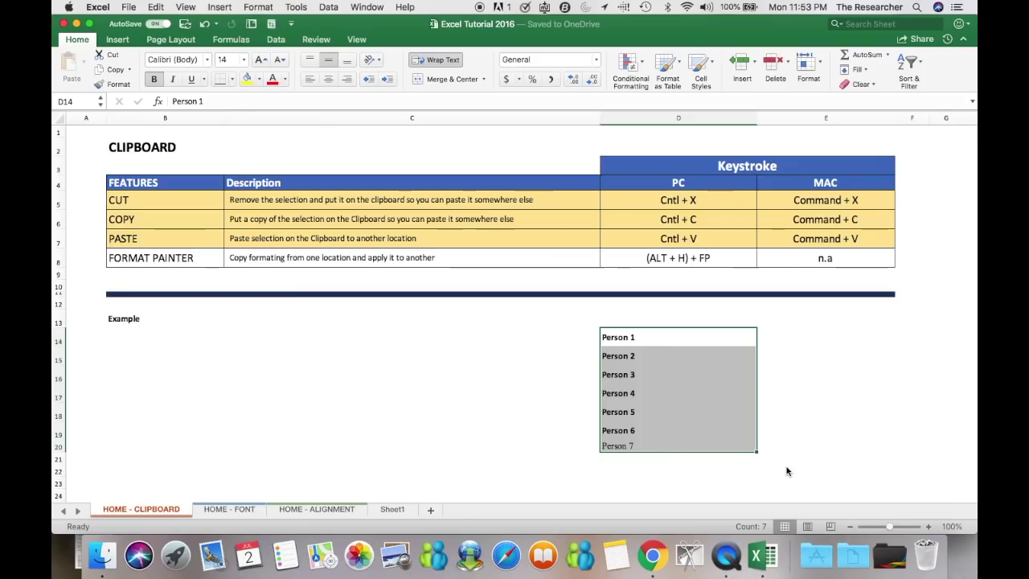
key("super+z")
key("Escape")
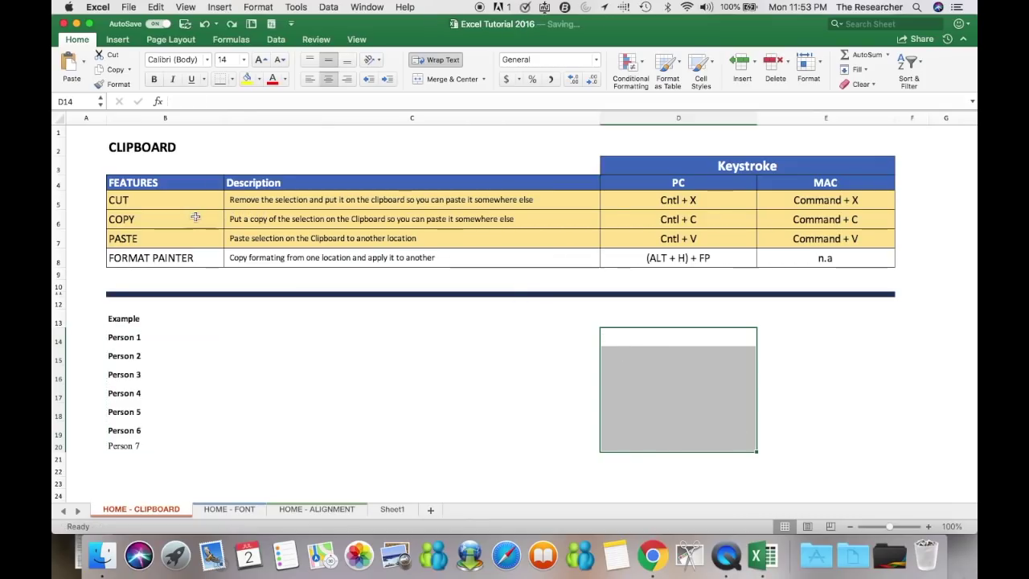
- Practice selecting the whole list downward from Person 1, and collapse the selection back to B14
left_click(162, 337)
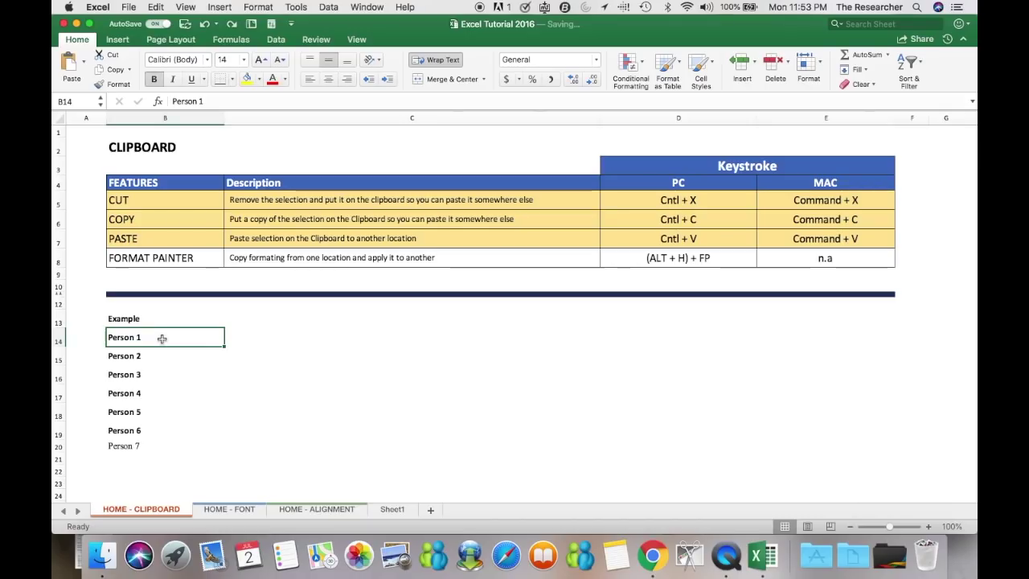
key("super+shift+Down")
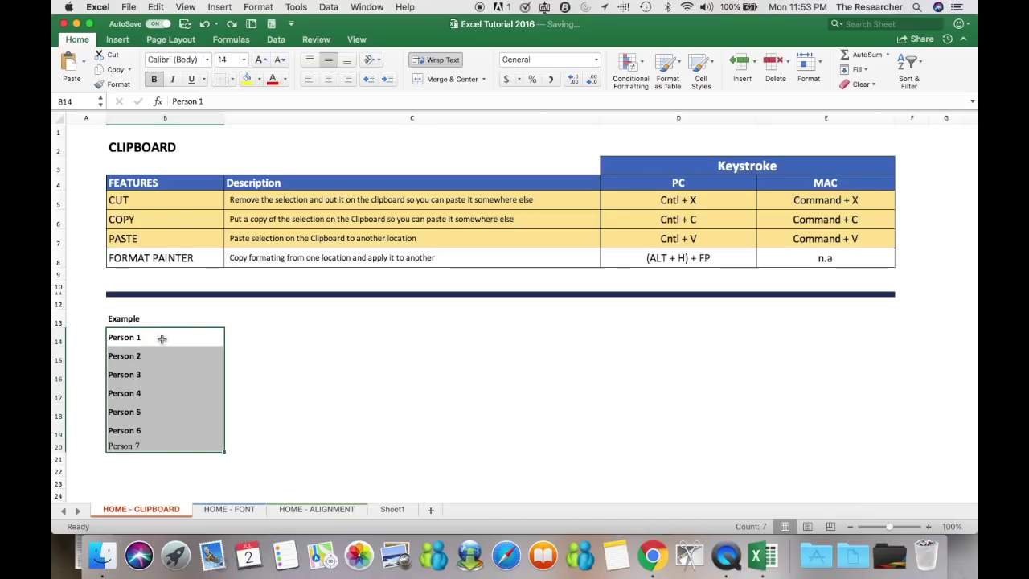
key("Up")
key("Down")
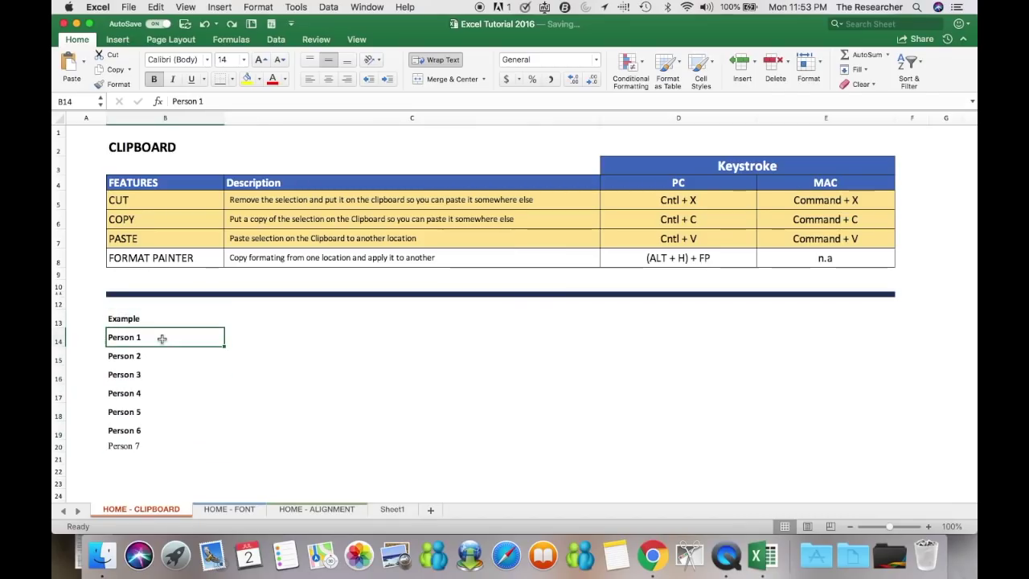
key("Up")
key("Down")
key("Up")
key("Down")
- Copy the list from Person 1 to Person 7 in column B and paste the duplicate starting at D14
key("ctrl+shift+Down")
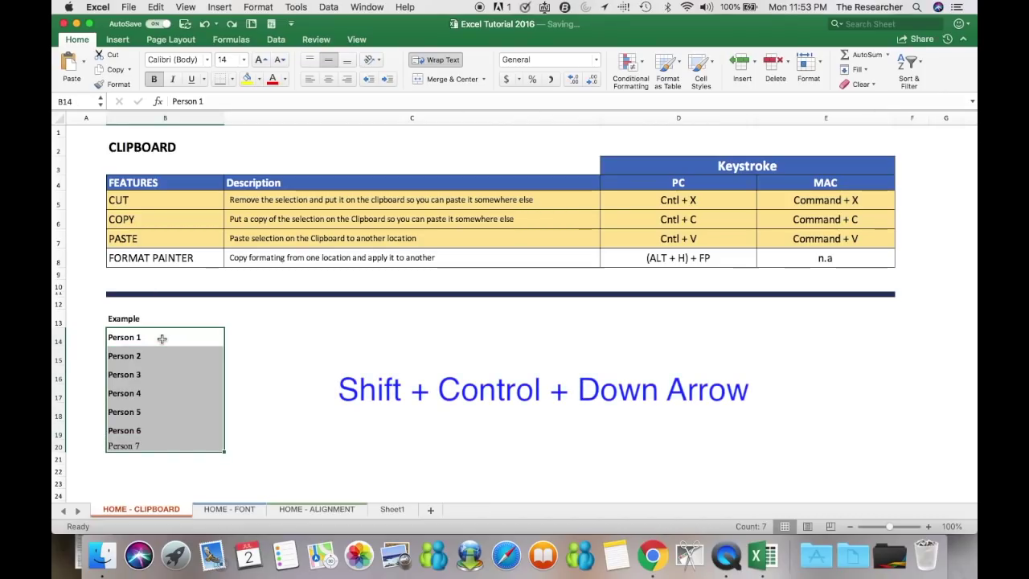
key("super+c")
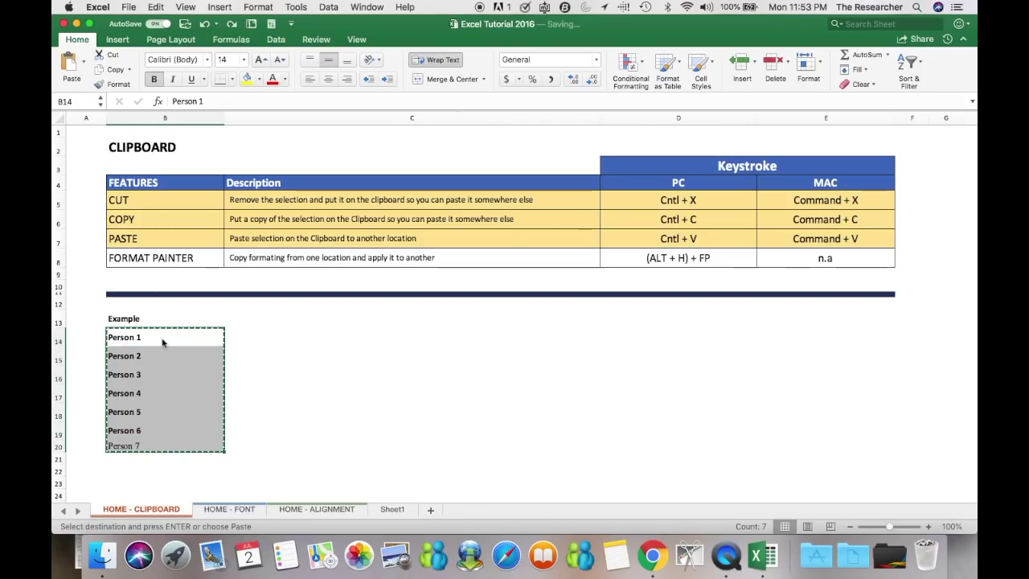
key("Right")
key("Right")
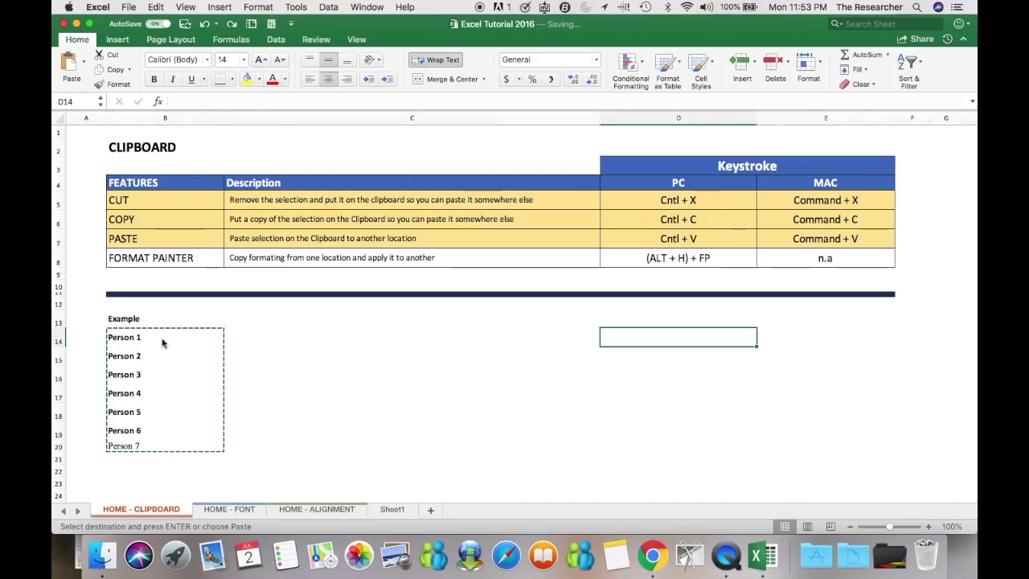
key("super+v")
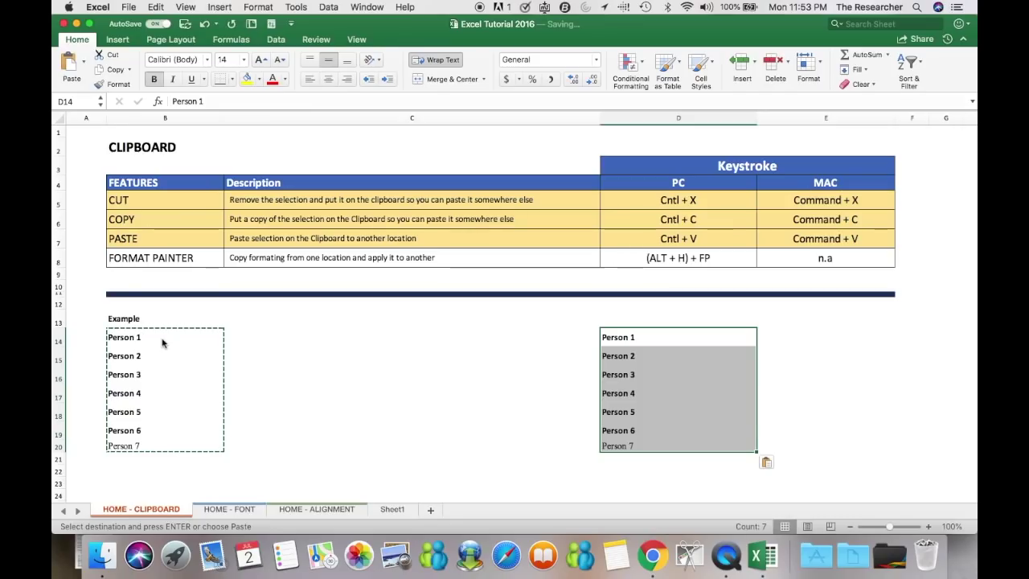
- Compare the original list with its pasted copy in column D, and undo the paste, returning to B14
left_click(161, 343)
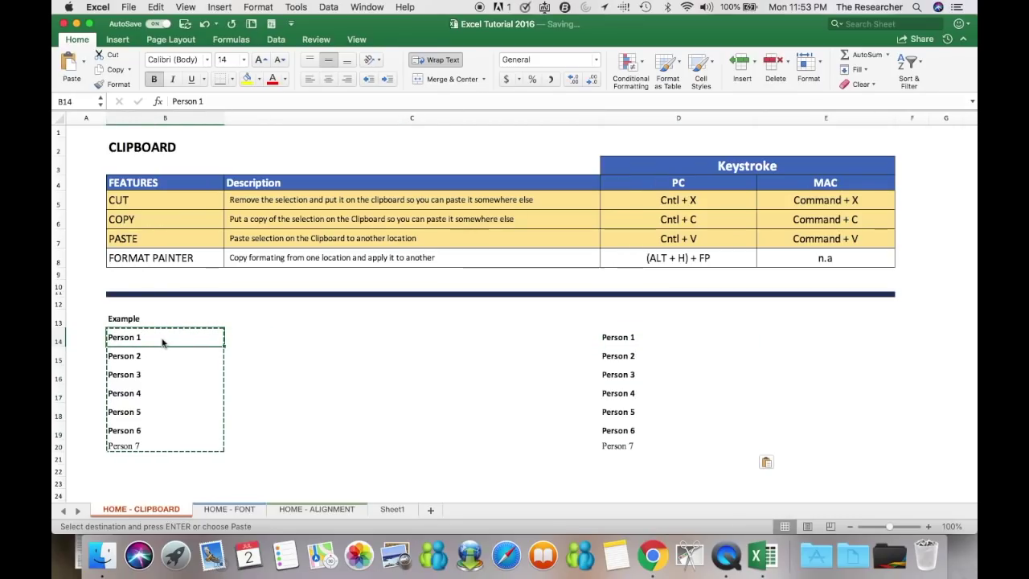
left_click(161, 344)
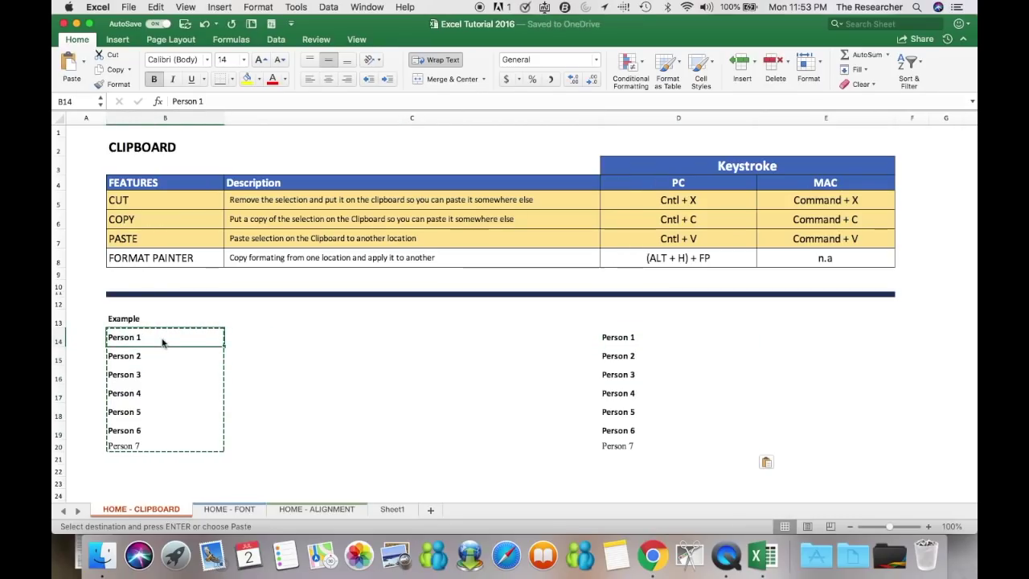
key("Right")
key("Right")
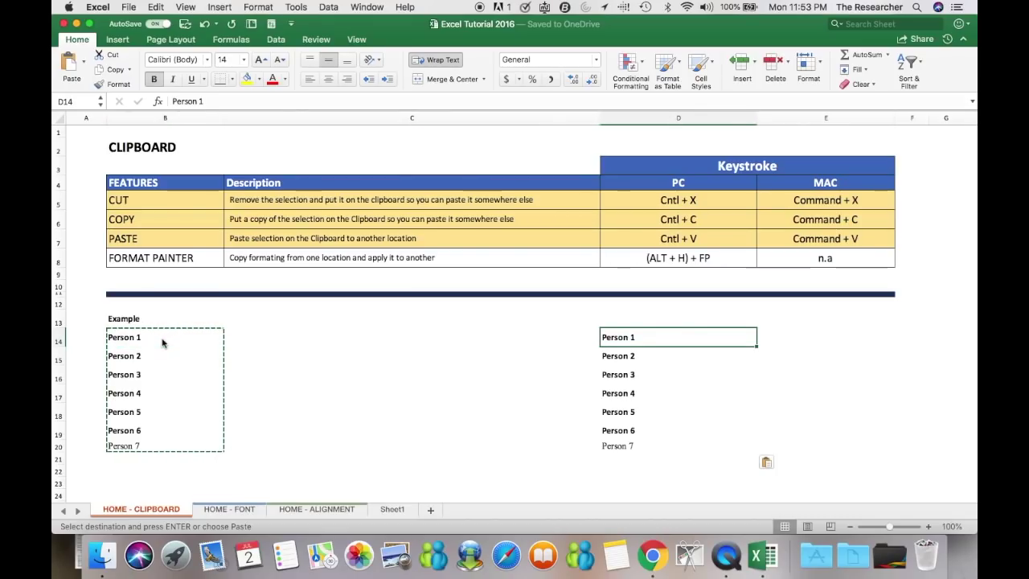
key("cmd+z")
key("Left")
key("Left")
key("Escape")
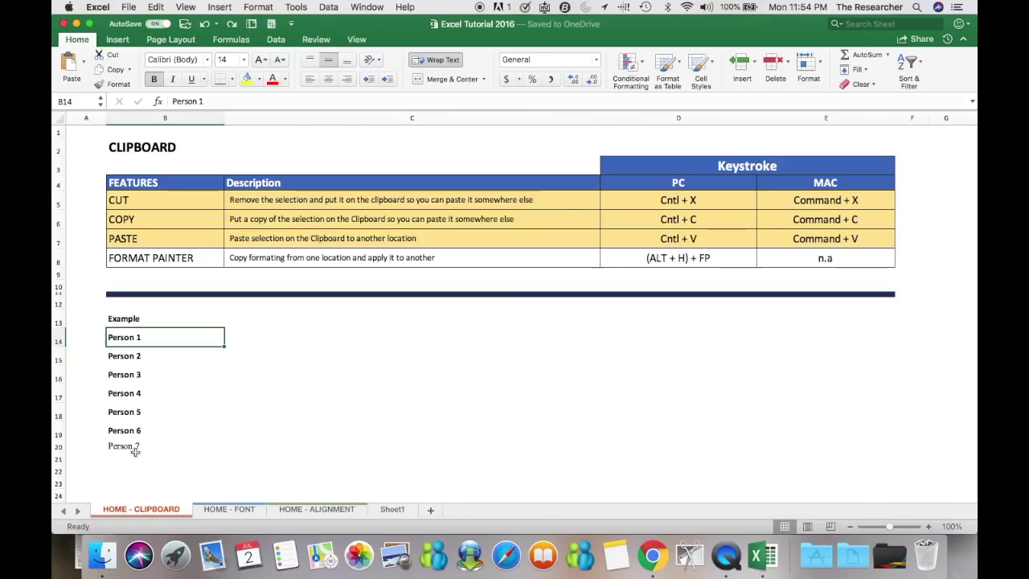
- Compare the font settings of Person 7 with those of Person 6, and view the available fonts for Person 7
left_click(124, 447)
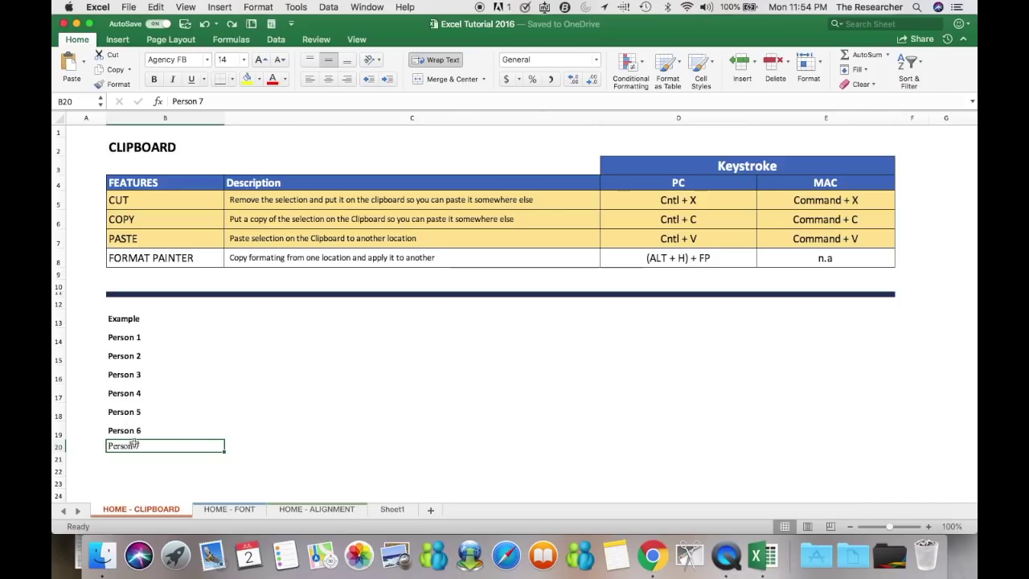
left_click(140, 430)
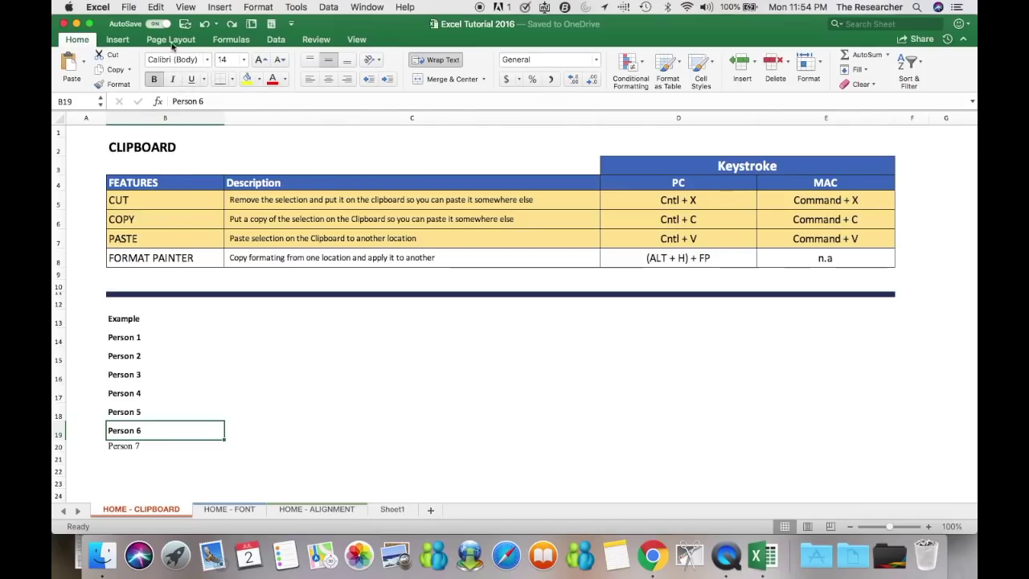
left_click(132, 448)
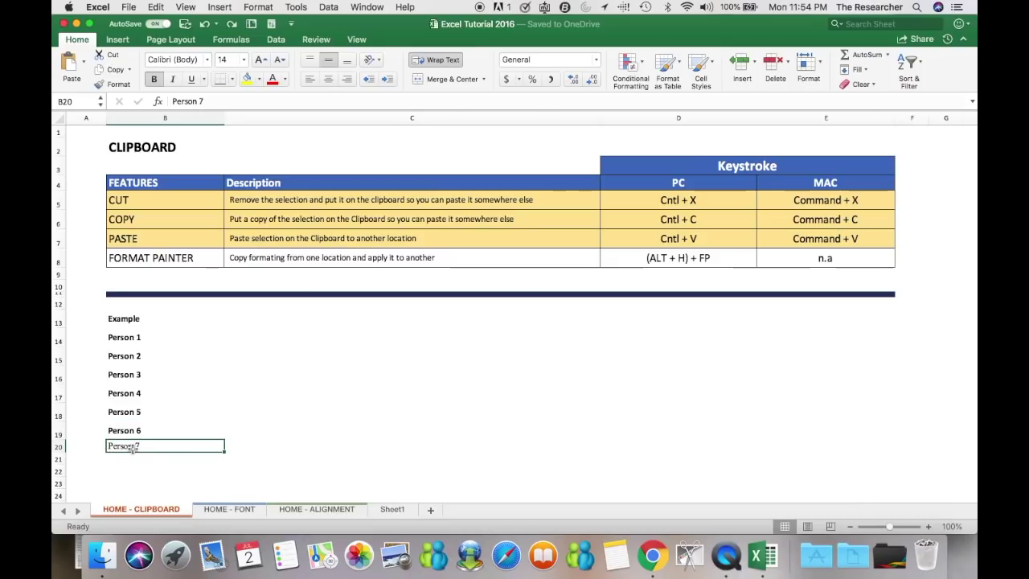
left_click(208, 61)
left_click(208, 61)
left_click(208, 61)
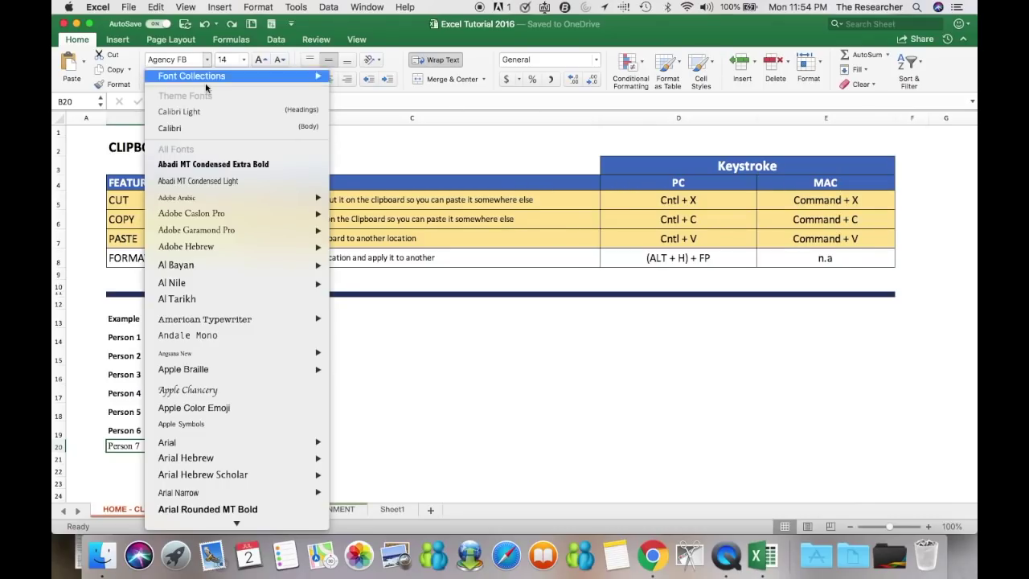
left_click(410, 355)
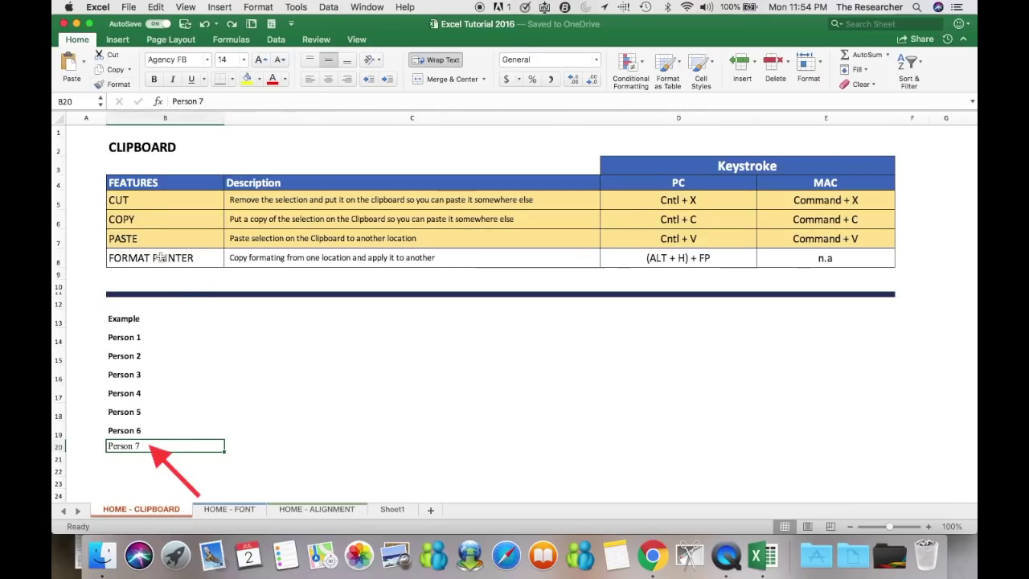
- Copy the formatting of Person 6 in B19 onto Person 7 in B20 with Format Painter
left_click(132, 430)
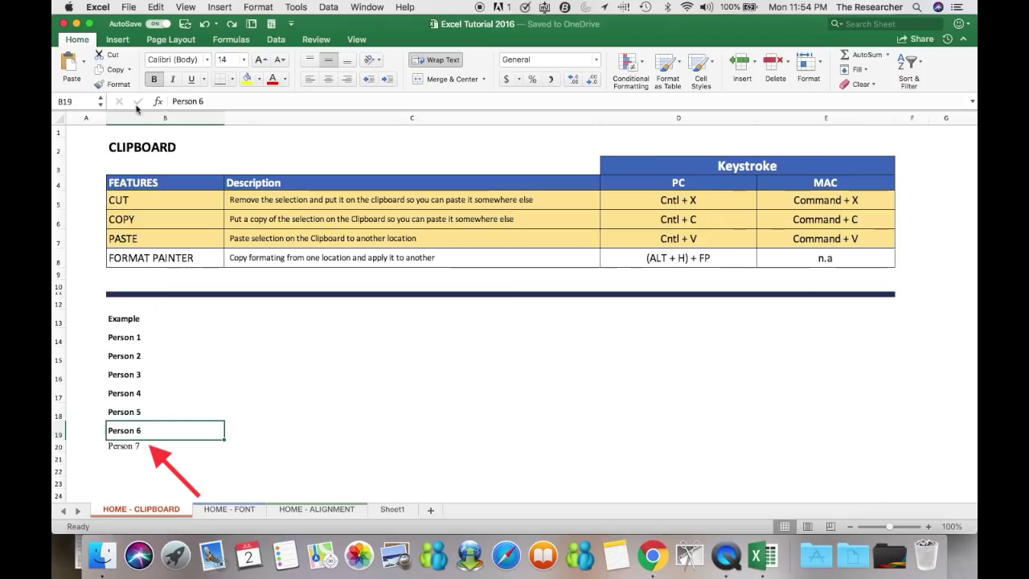
left_click(118, 85)
left_click(128, 447)
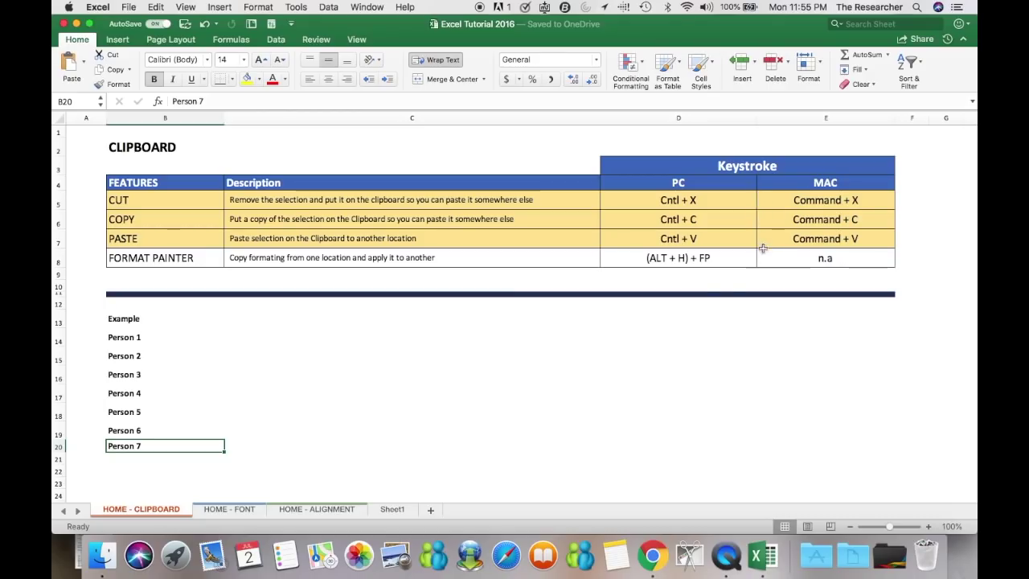
- Switch to the HOME - FONT sheet
left_click(240, 512)
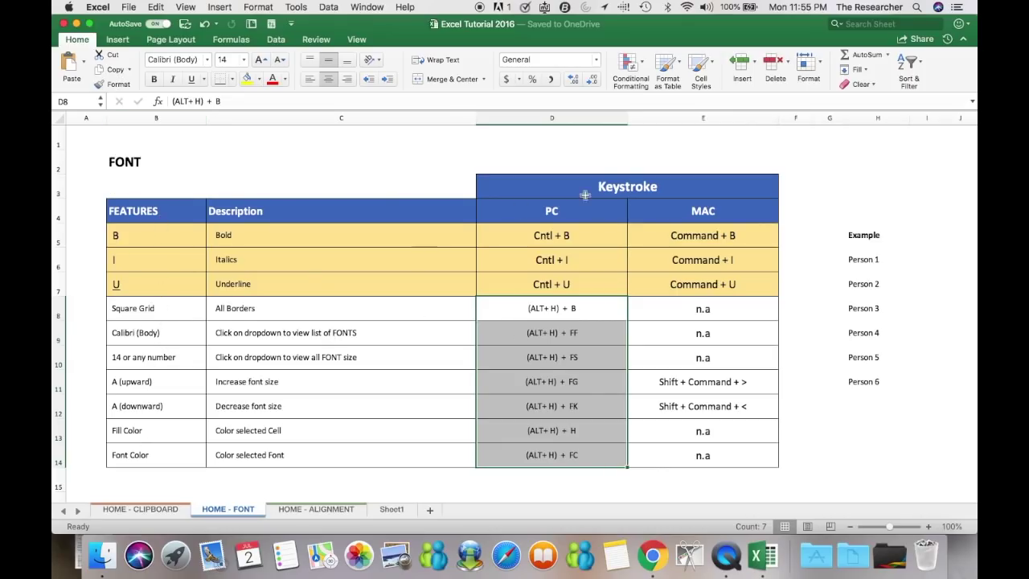
left_click(159, 509)
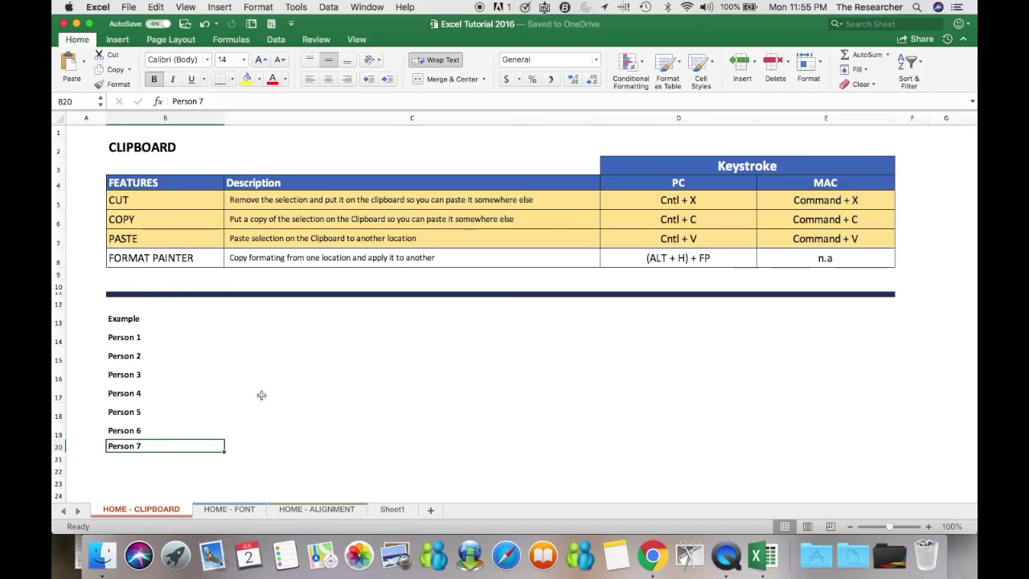
left_click(237, 510)
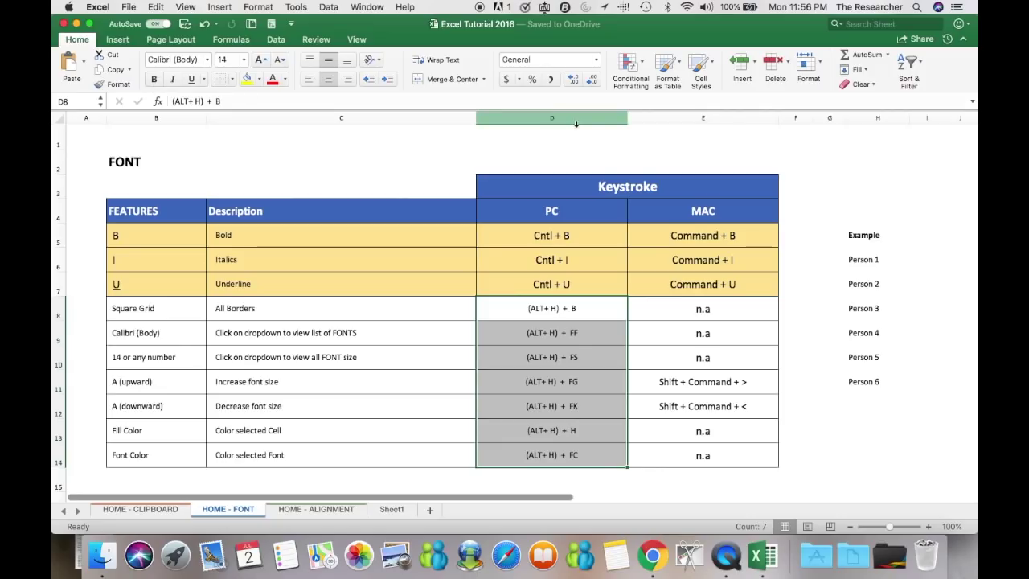
- Bold the names Person 1 to Person 6 in H6:H11, and undo the change
left_click(862, 263)
left_click_drag(862, 263, 864, 384)
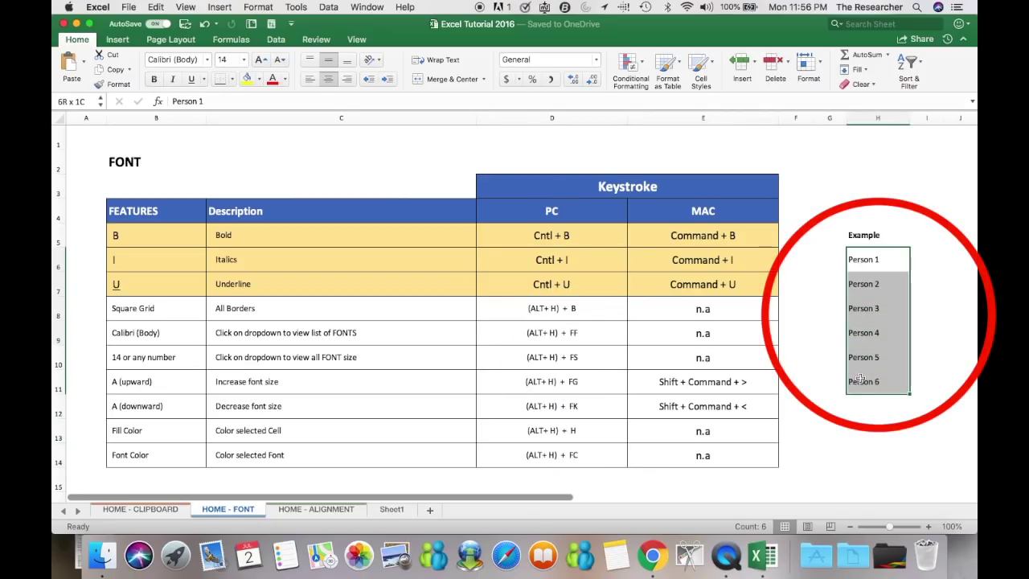
left_click(155, 80)
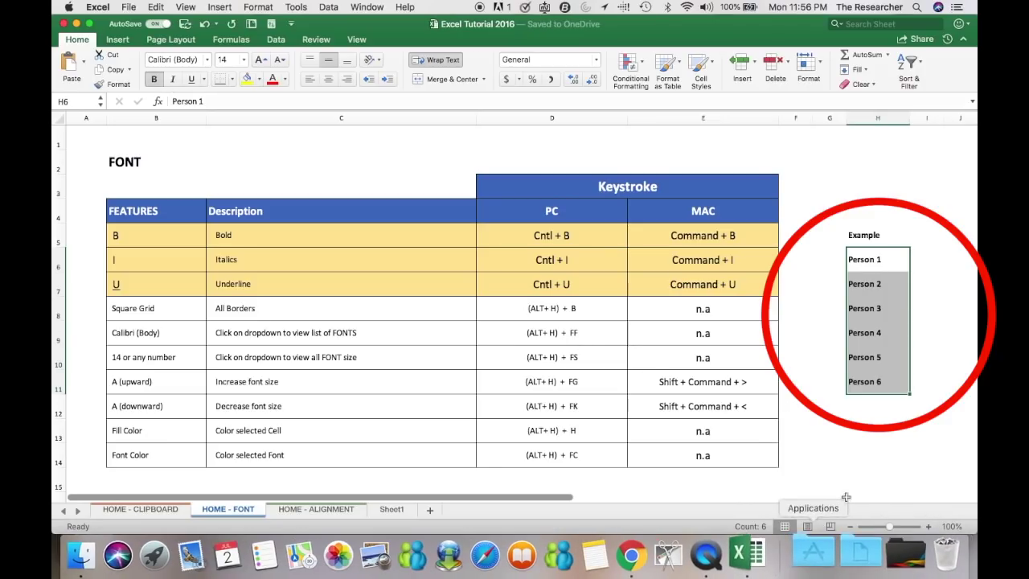
left_click(834, 458)
key("super+z")
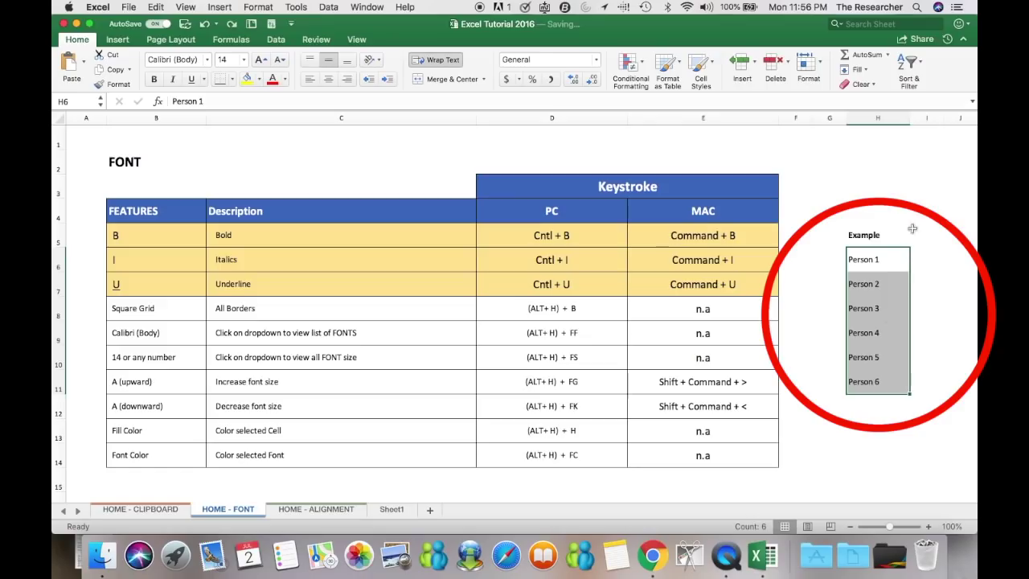
- Make Person 1 to Person 6 in H6:H11 bold
double_click(875, 281)
left_click(813, 257)
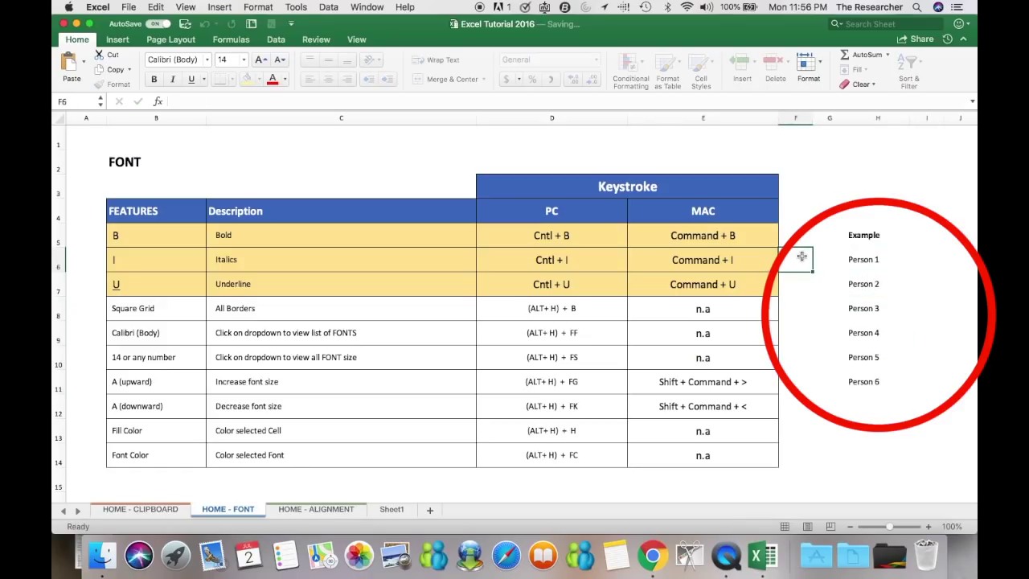
key("Right")
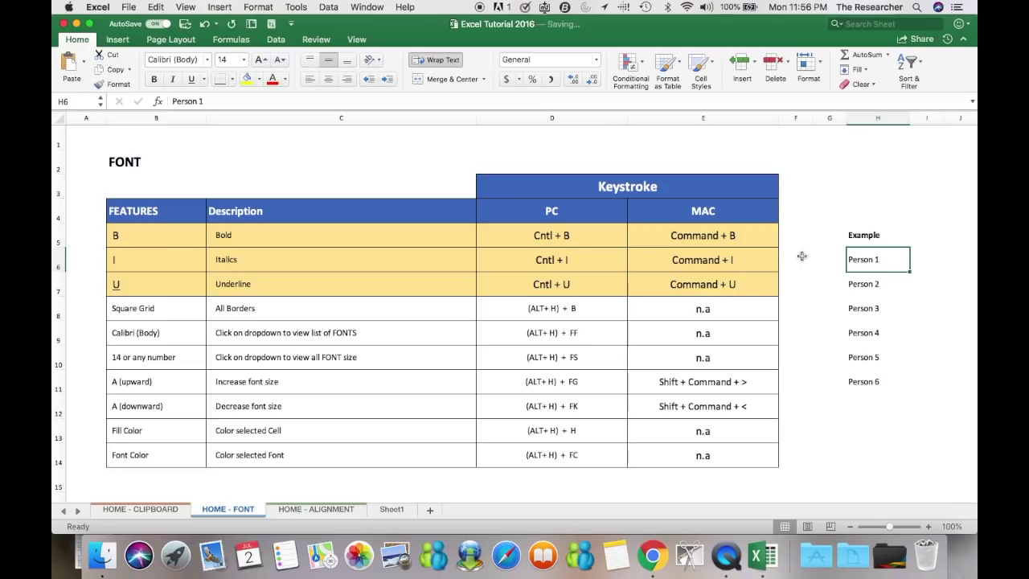
key("shift+Down")
key("shift+Down")
key("shift+Down")
key("shift+Down")
key("shift+Down")
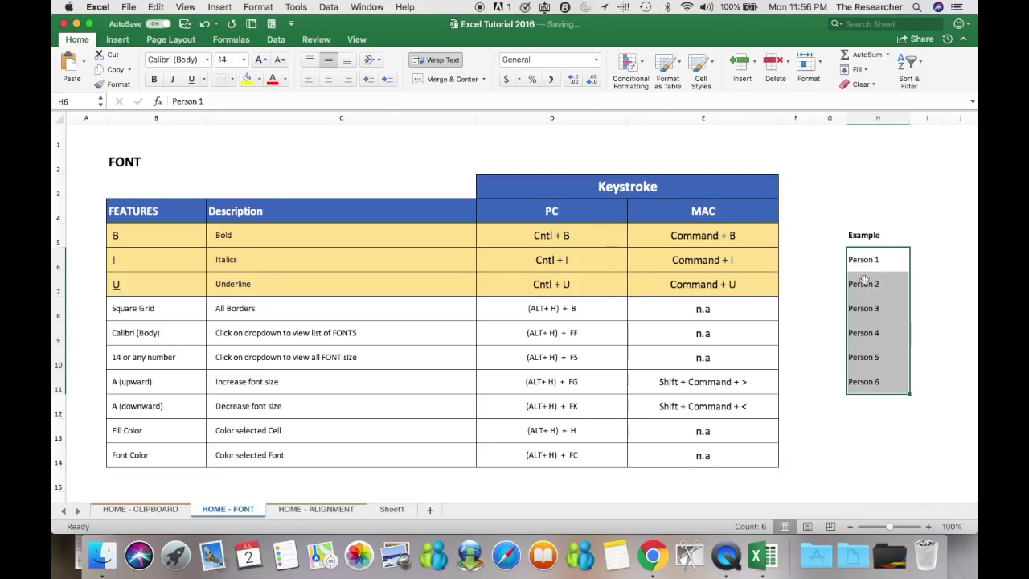
key("super+b")
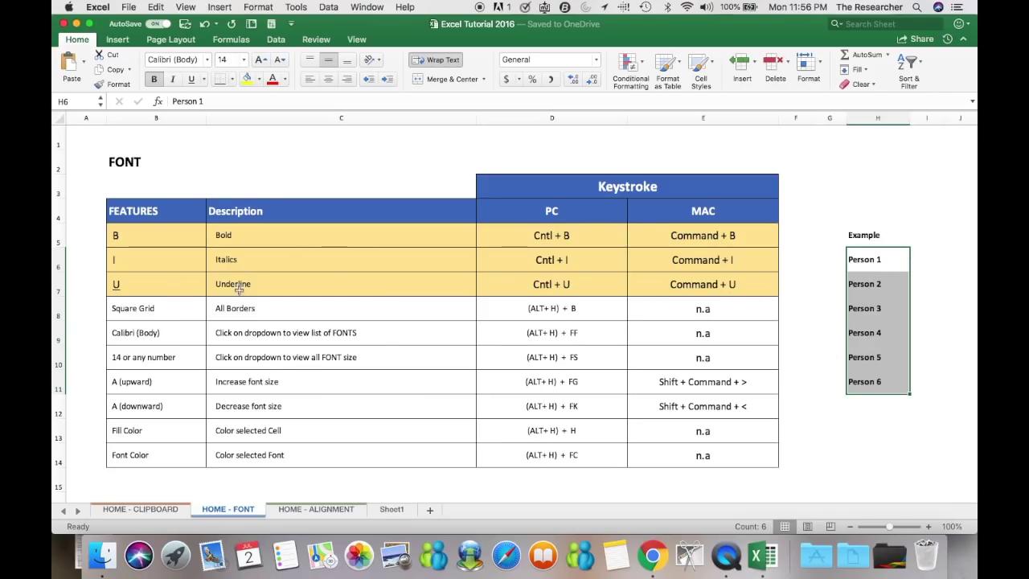
- Apply All Borders to the Square Grid cell B8 in the FEATURES column
left_click(155, 311)
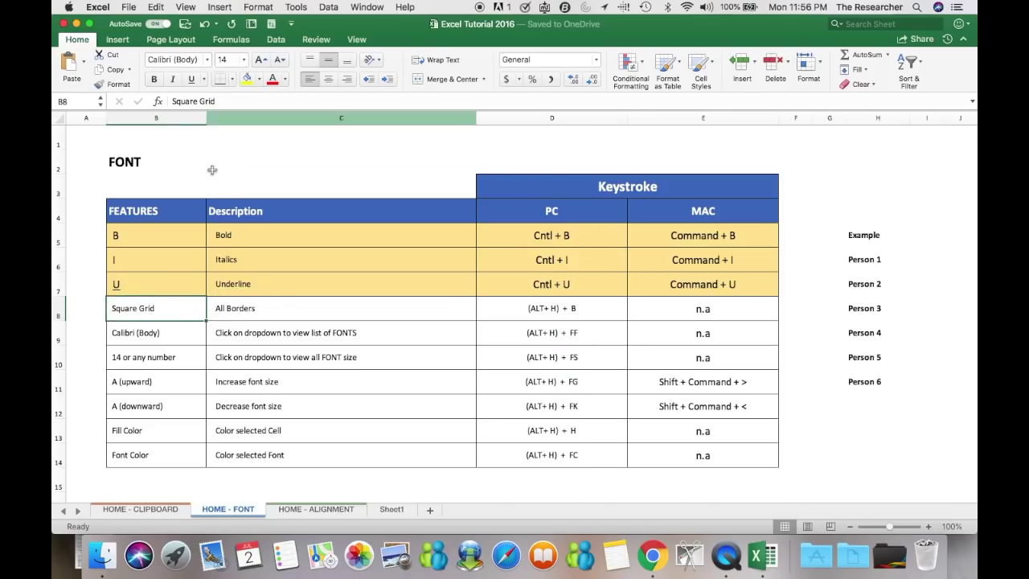
left_click(233, 79)
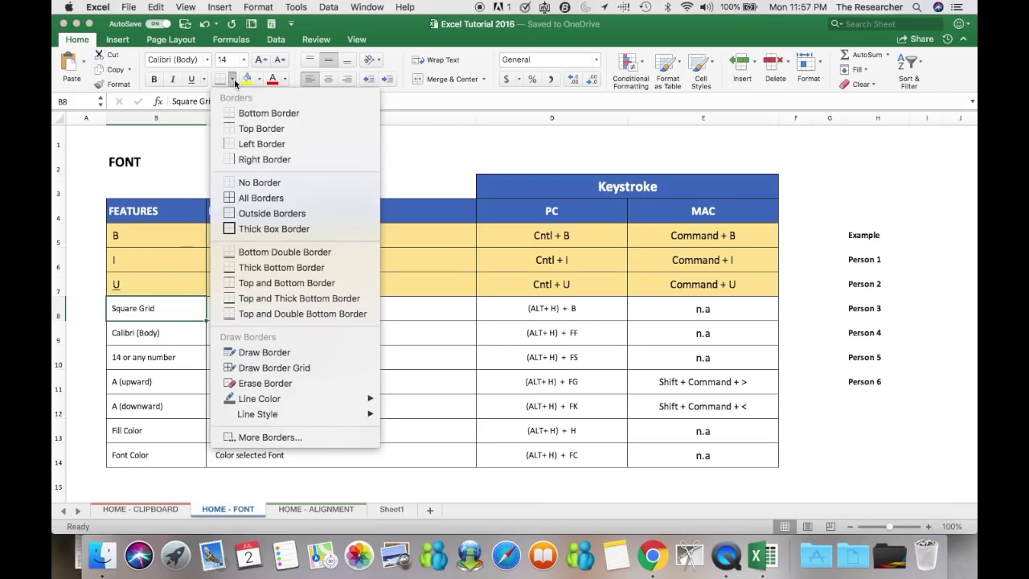
left_click(268, 197)
left_click(217, 163)
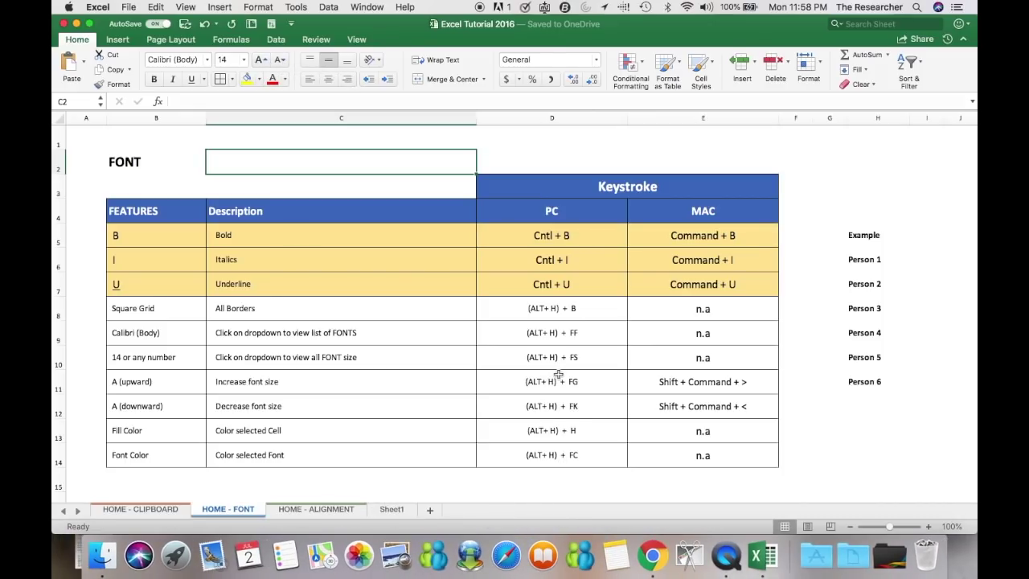
- Increase the font size of Person 5 in H10 to 24
left_click(696, 382)
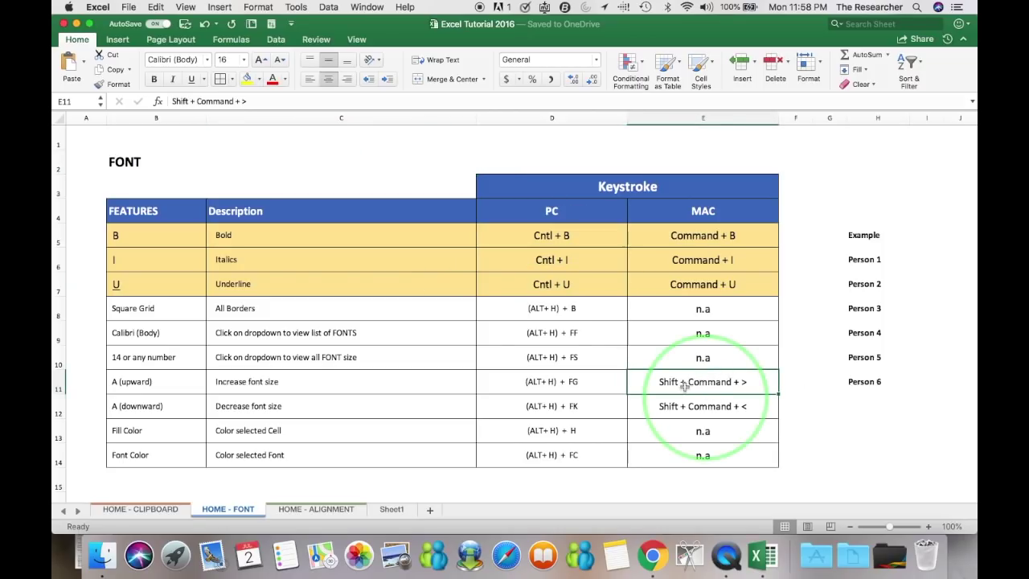
left_click(871, 359)
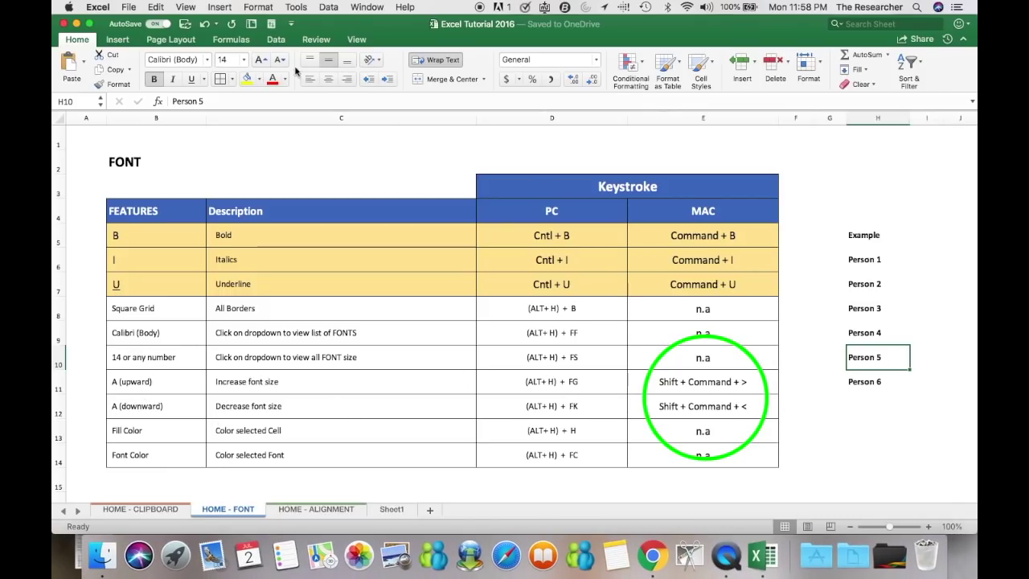
left_click(259, 60)
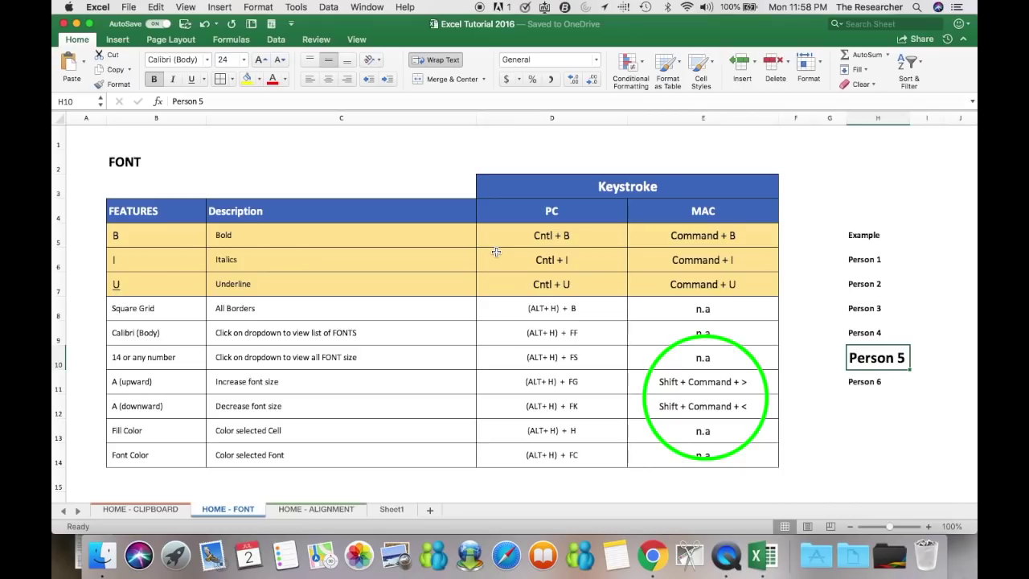
- Shrink the font of Person 5 in several steps, and enlarge it again to size 22
key("super+shift+comma")
key("super+shift+comma")
key("super+shift+comma")
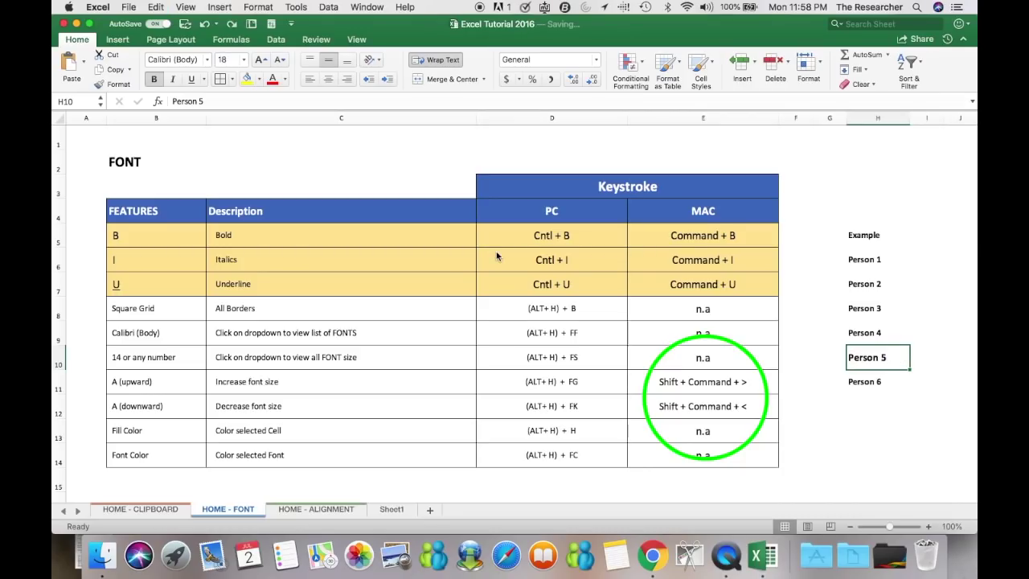
key("super+shift+comma")
key("super+shift+period")
key("super+shift+period")
key("super+shift+period")
key("super+shift+period")
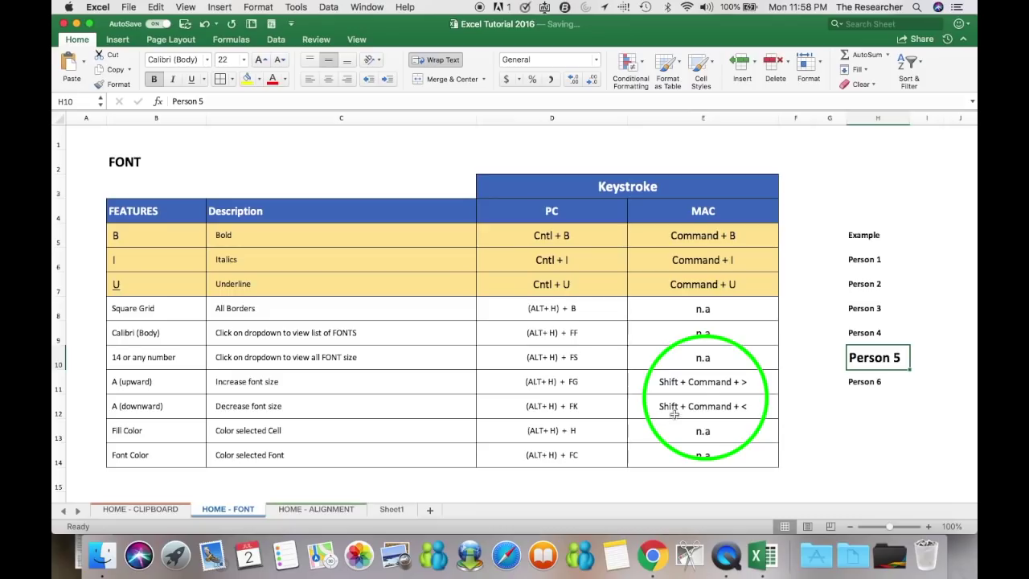
- Decrease the font size of Person 5 in H10 to 14
key("super+shift+less")
key("super+shift+less")
key("super+shift+less")
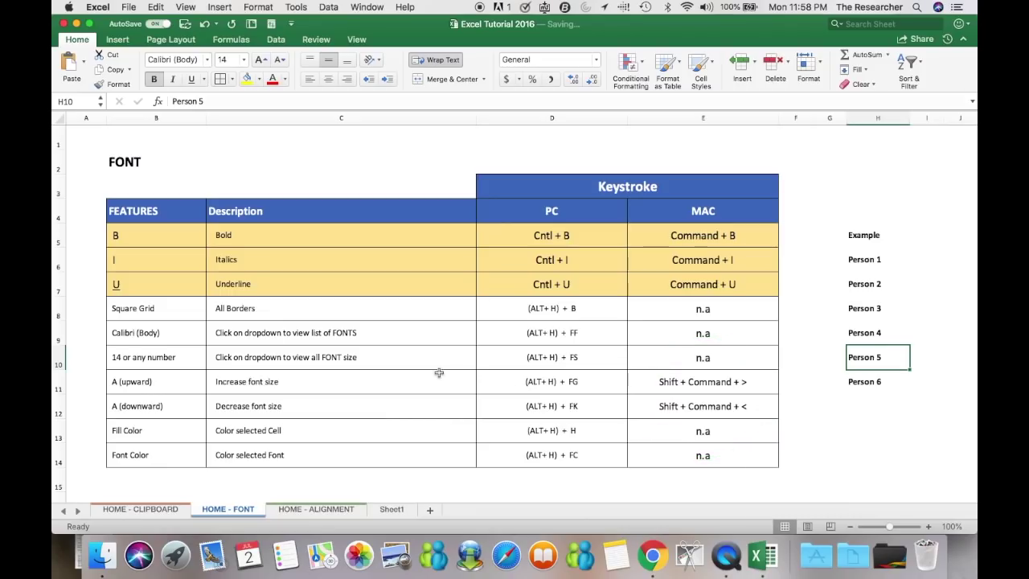
- Review the Fill Color and Font Color entries in B13:B14, and open the HOME - ALIGNMENT sheet
left_click_drag(148, 427, 148, 454)
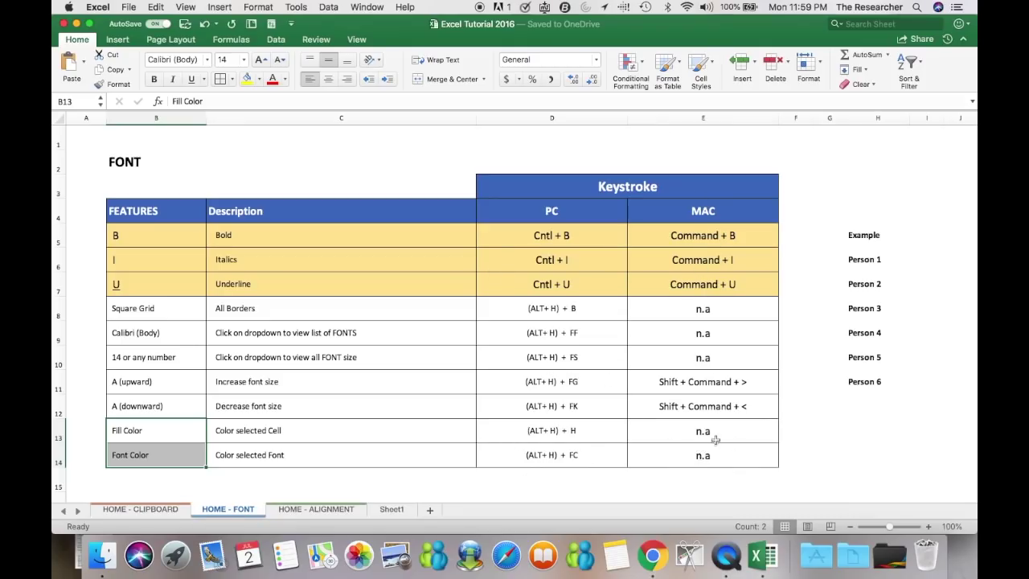
left_click(389, 367)
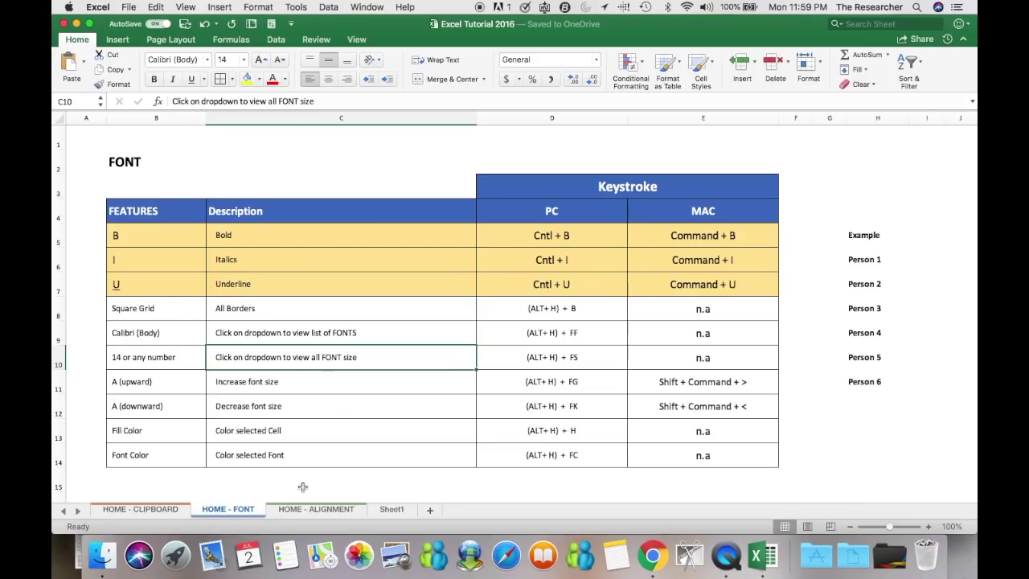
left_click(308, 511)
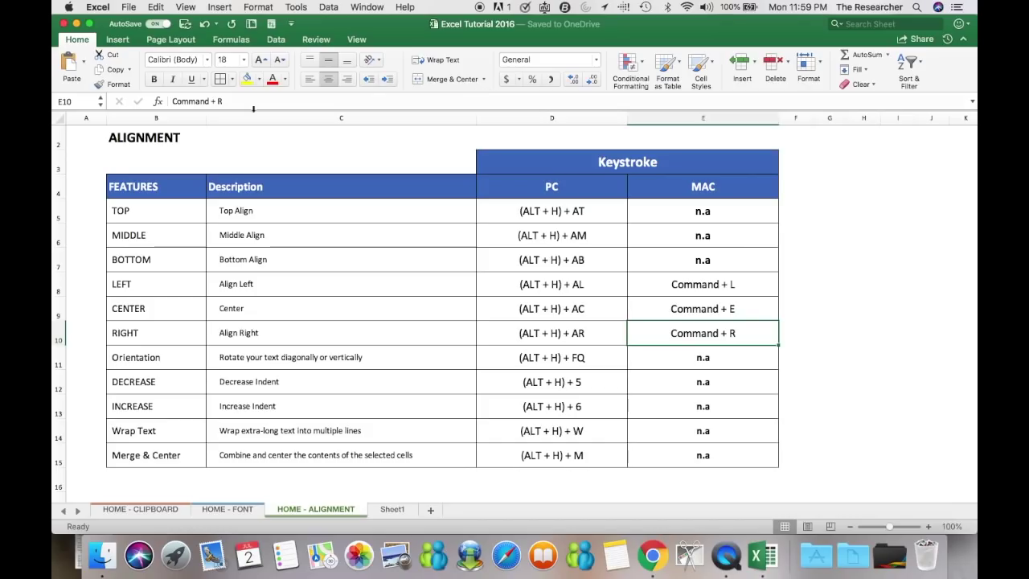
- Examine the alignment features from TOP to RIGHT with their PC and MAC keystrokes
left_click(161, 211)
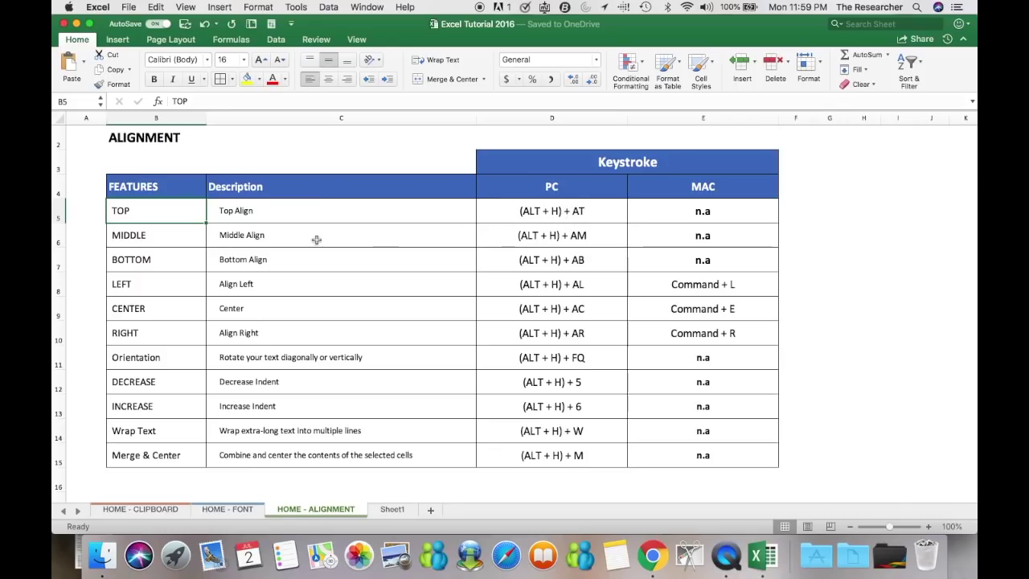
left_click_drag(566, 213, 567, 307)
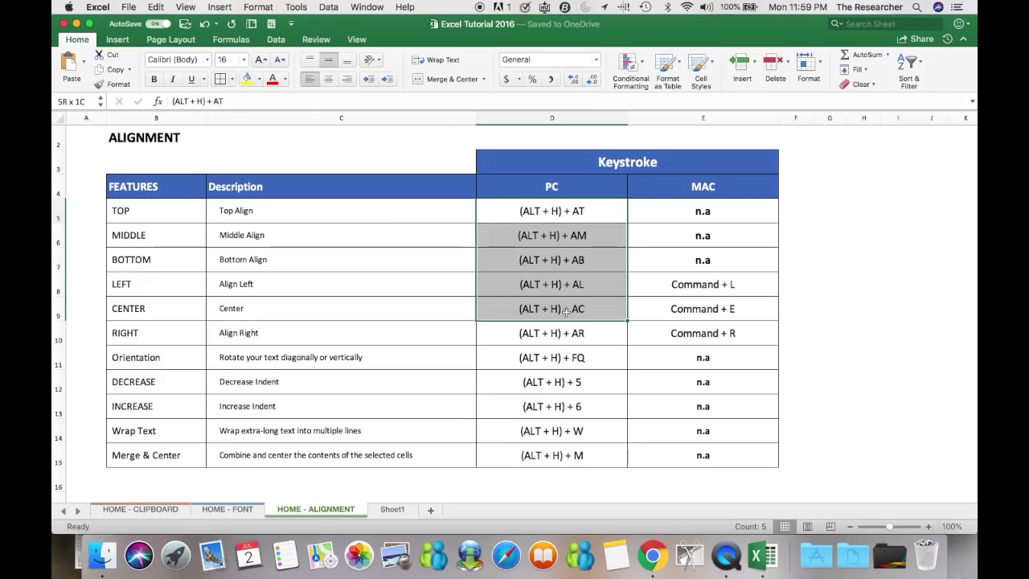
left_click_drag(708, 289, 704, 323)
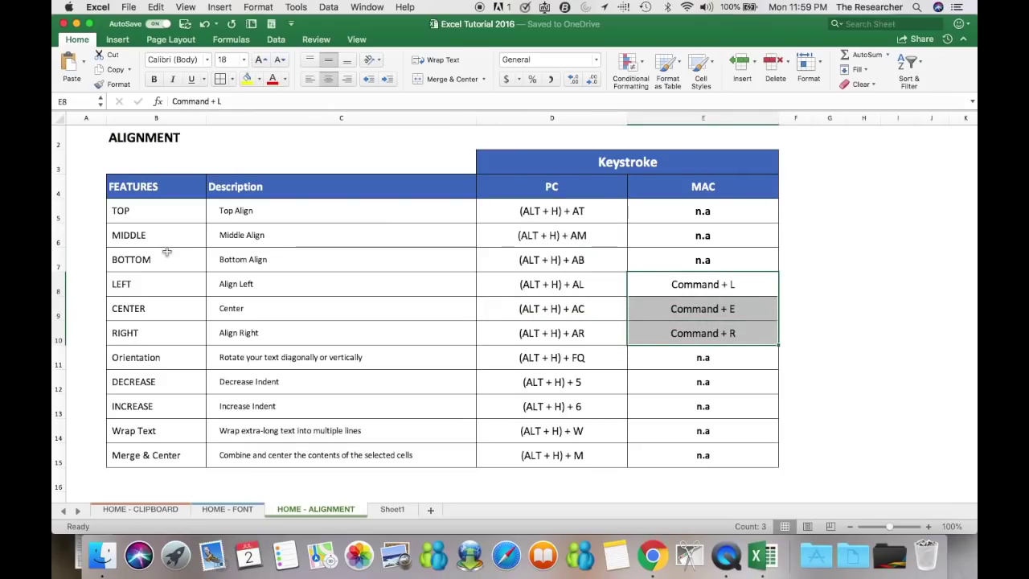
left_click(164, 222)
left_click_drag(164, 222, 675, 331)
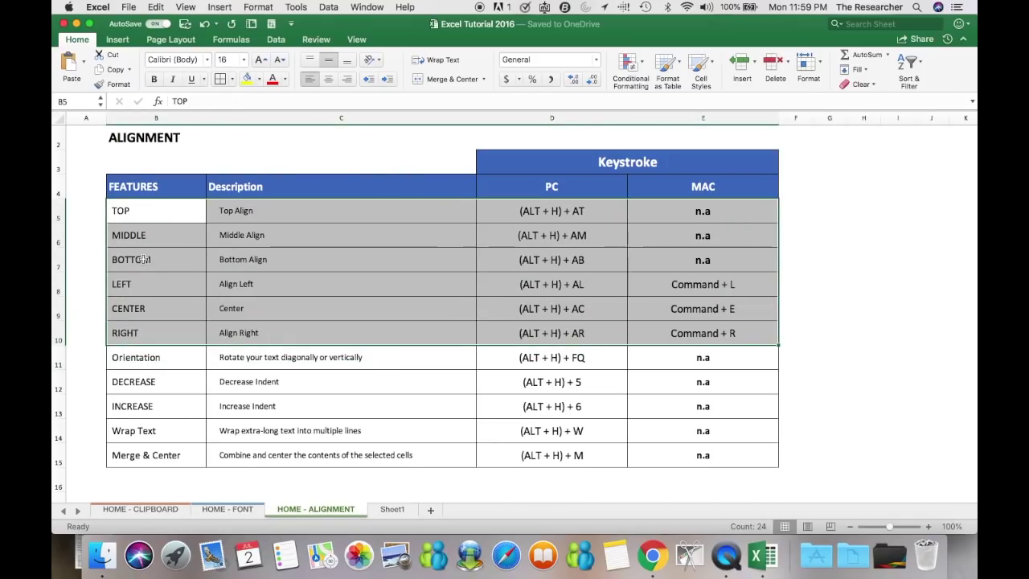
- Try centring the Top Align text in C5, and restore its left alignment with an indent
left_click(287, 205)
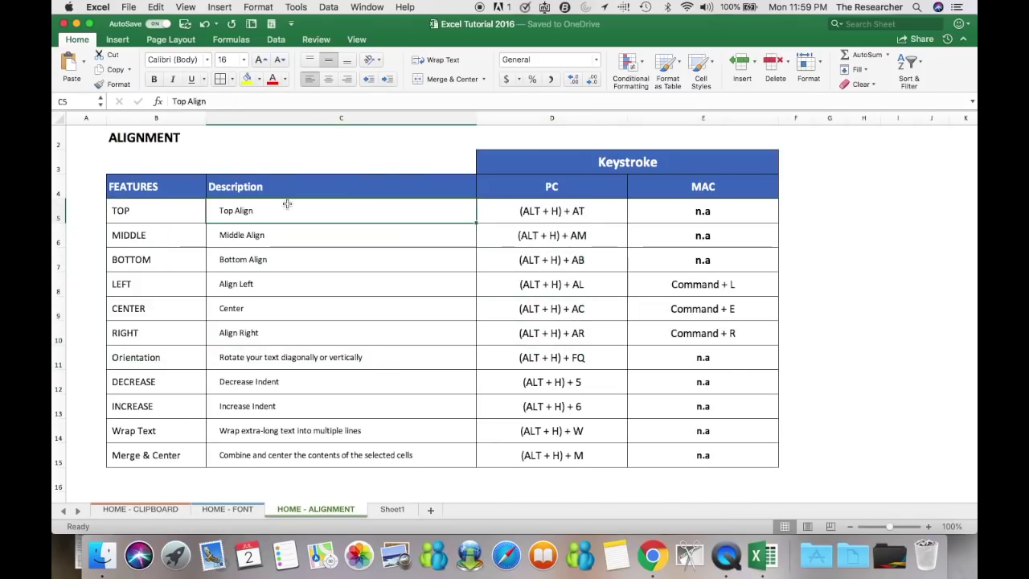
left_click(328, 78)
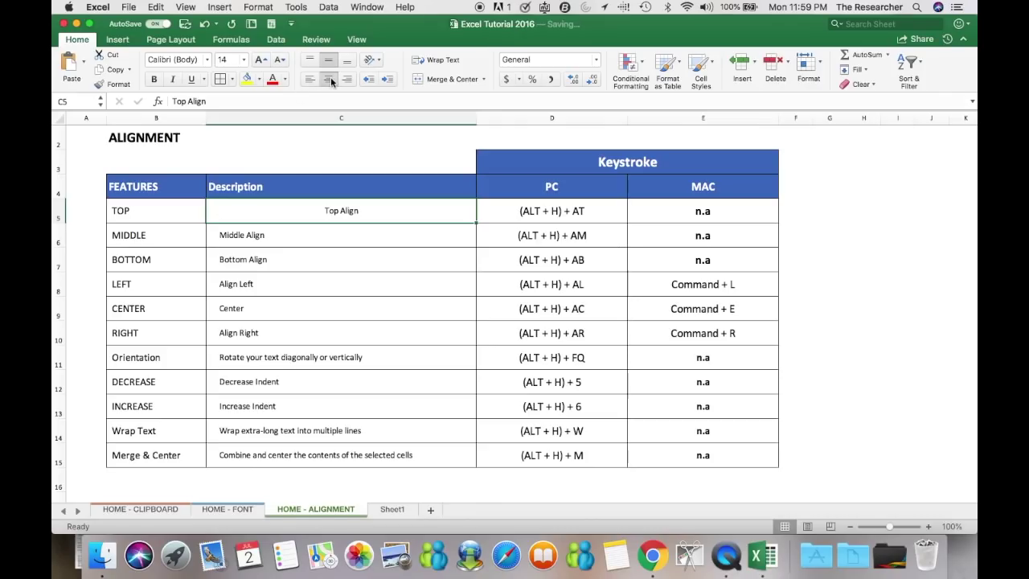
left_click(309, 79)
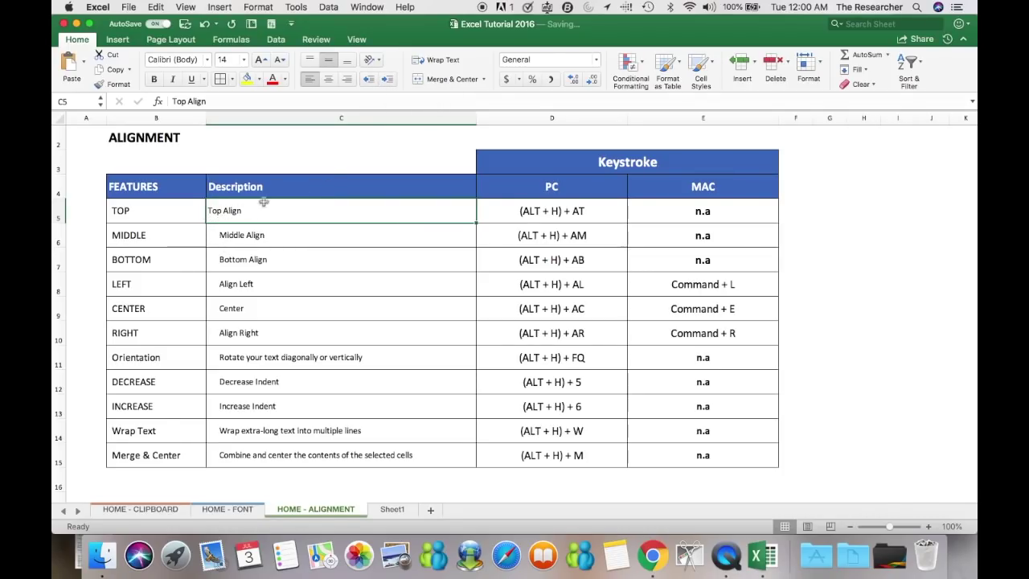
left_click(388, 80)
left_click(388, 80)
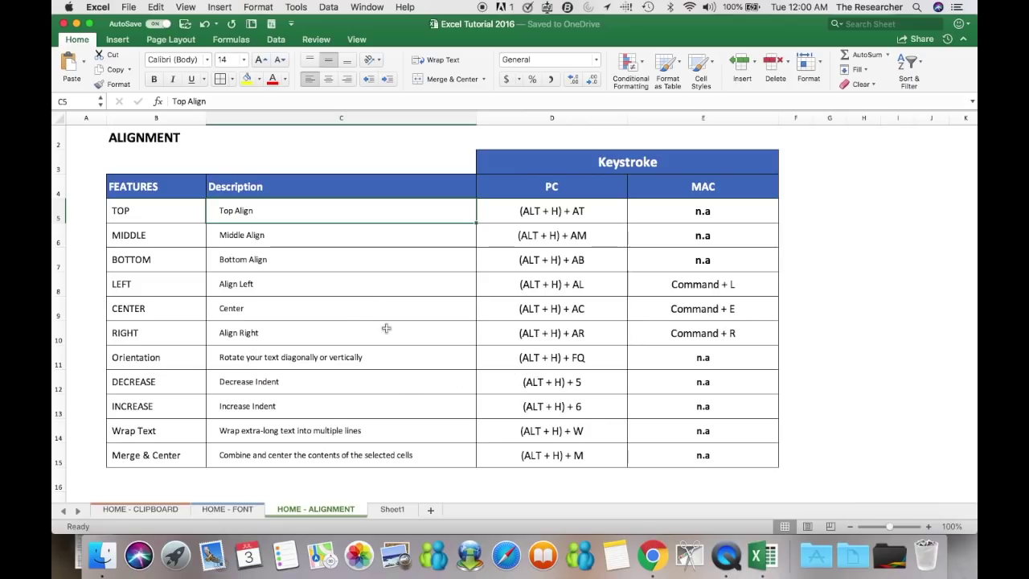
- Review the text orientation options, and try rotating the Center text in C9 to 90 degrees
left_click(381, 62)
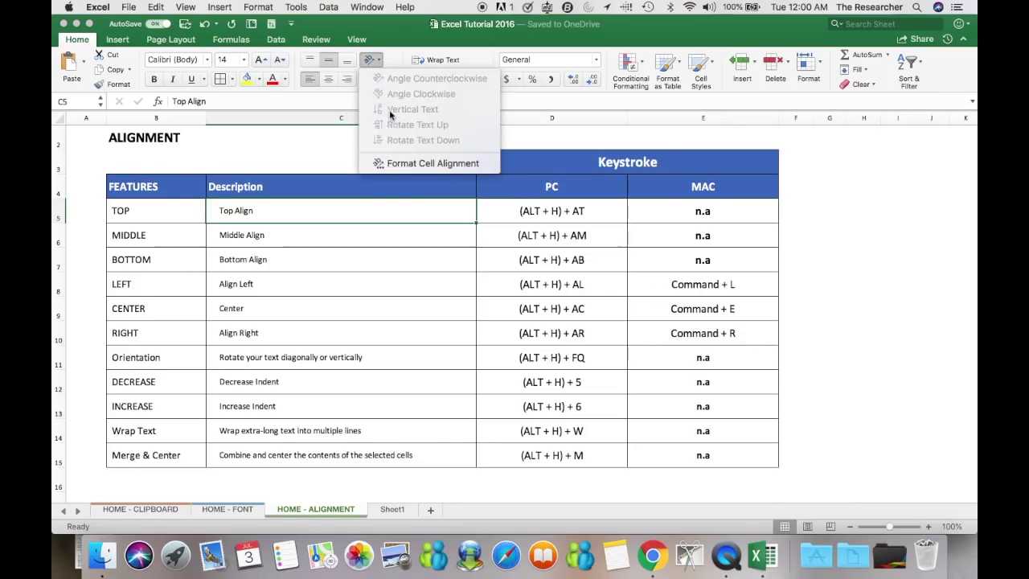
left_click(257, 325)
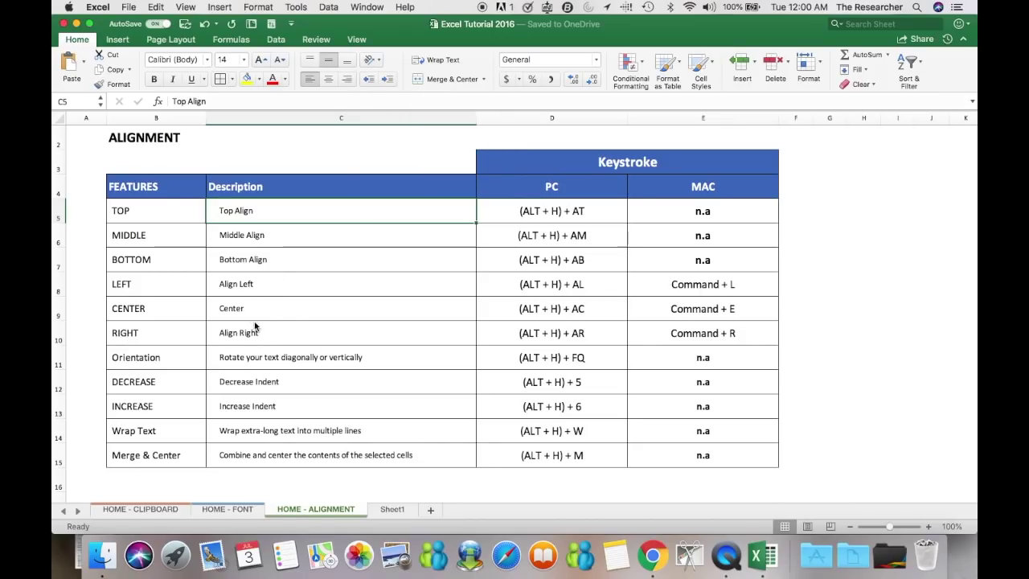
left_click(252, 313)
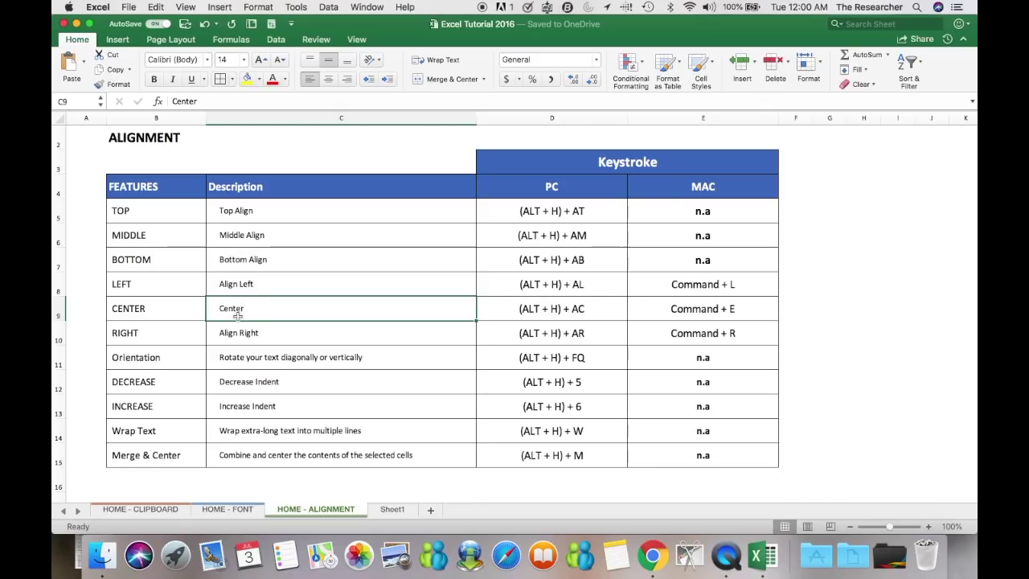
left_click(378, 60)
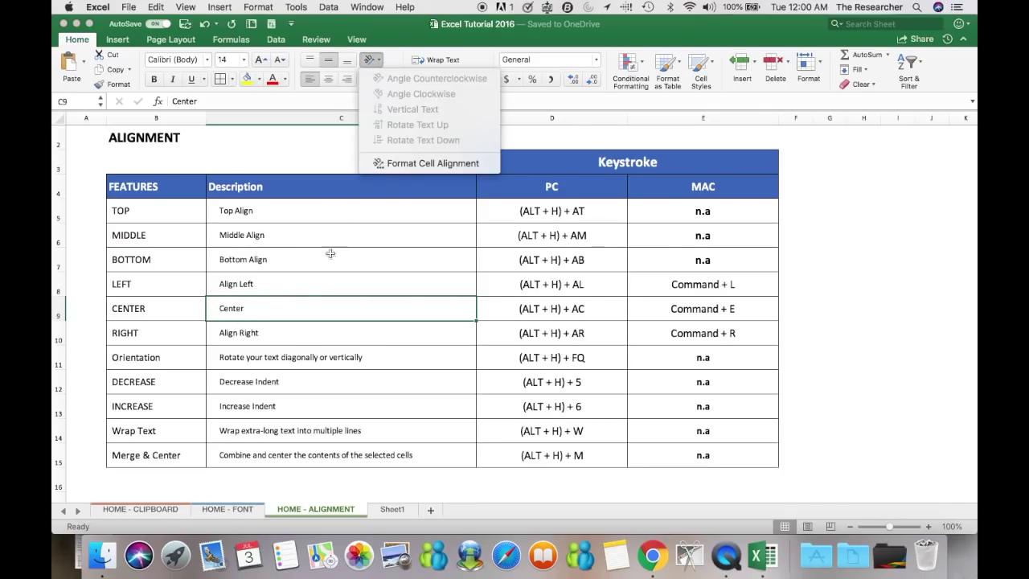
left_click(433, 164)
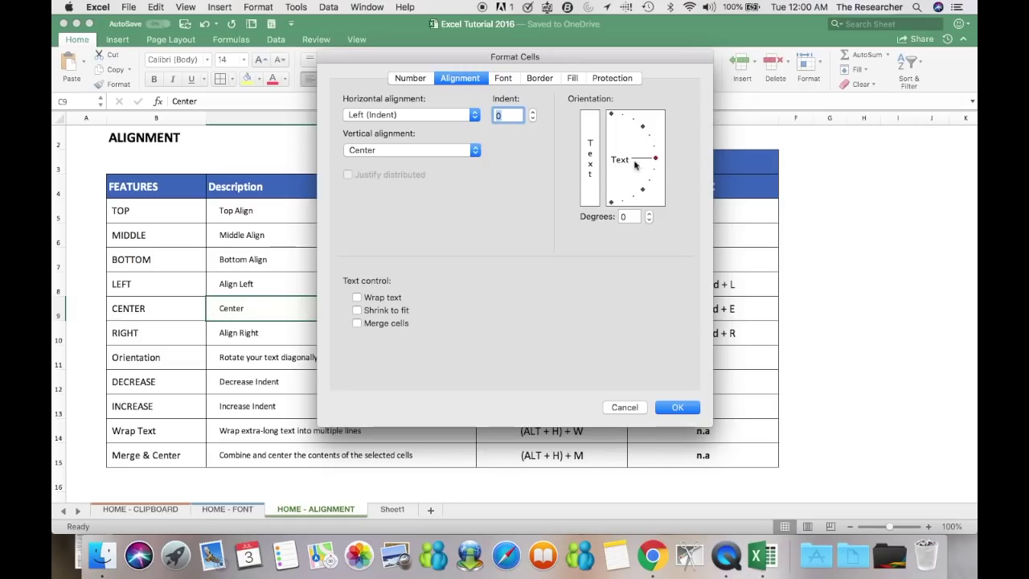
left_click(613, 116)
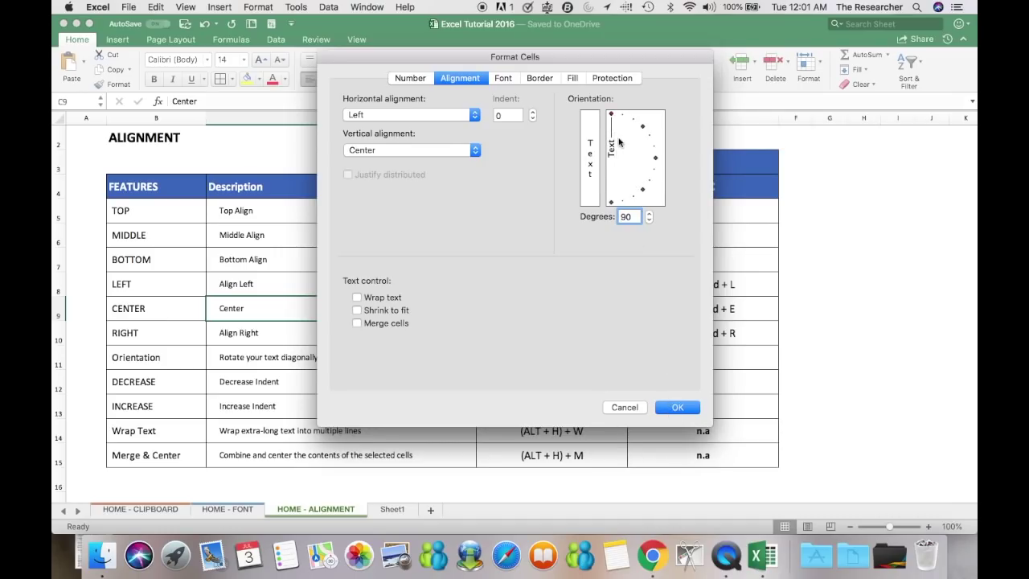
left_click(677, 408)
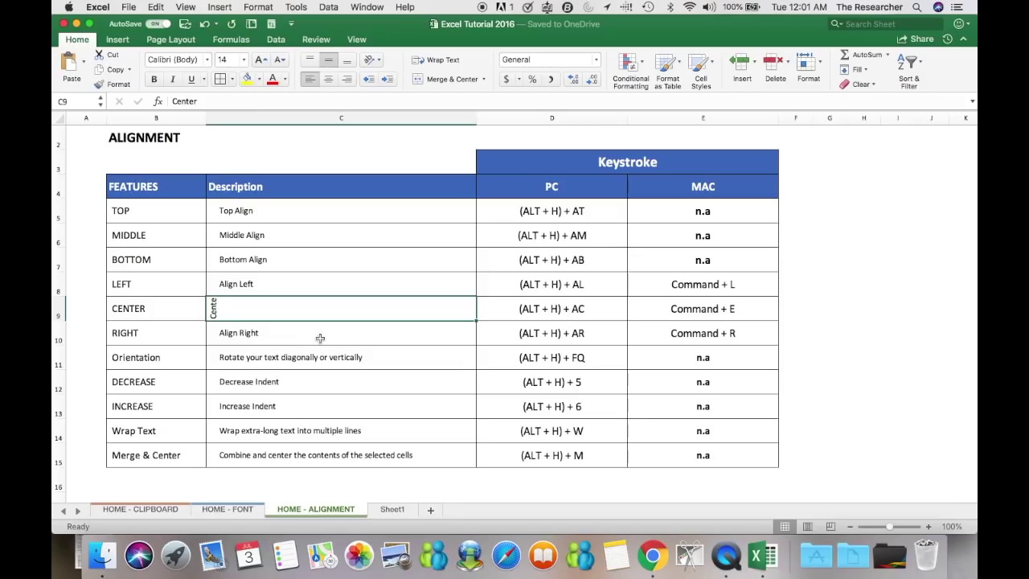
- Undo the text rotation in C9, and look over the orientation options once more
key("super+z")
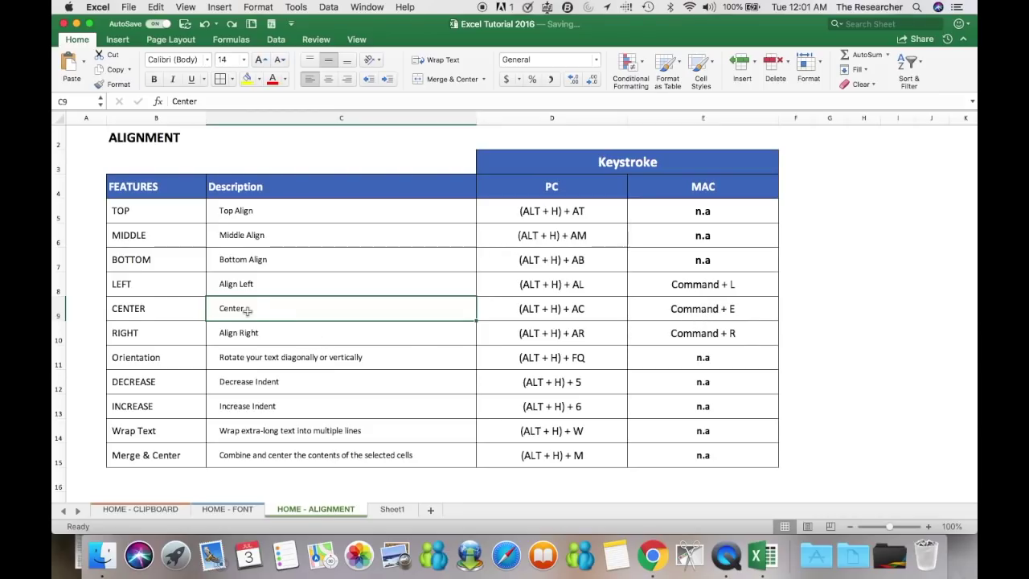
left_click(380, 61)
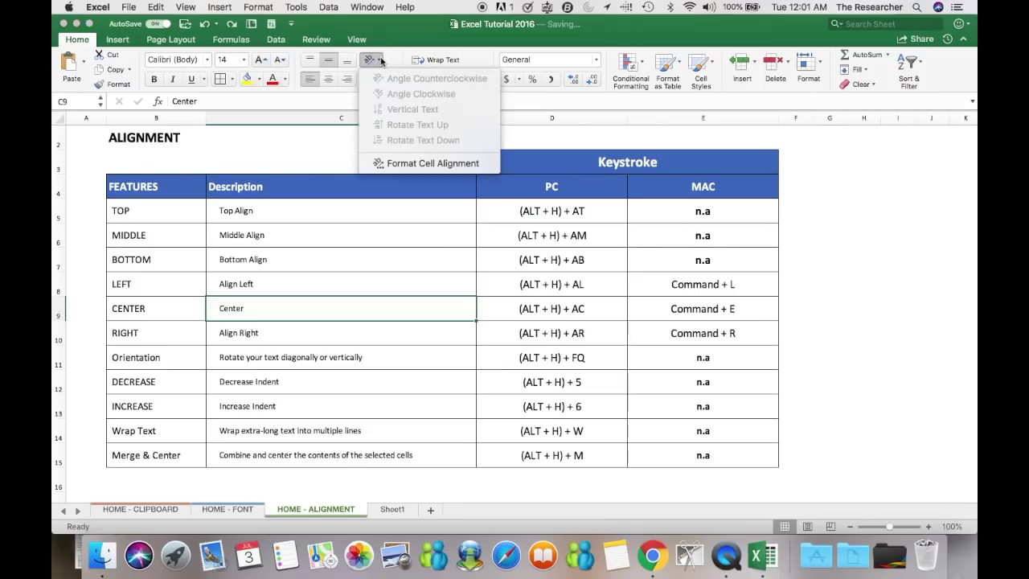
left_click(263, 356)
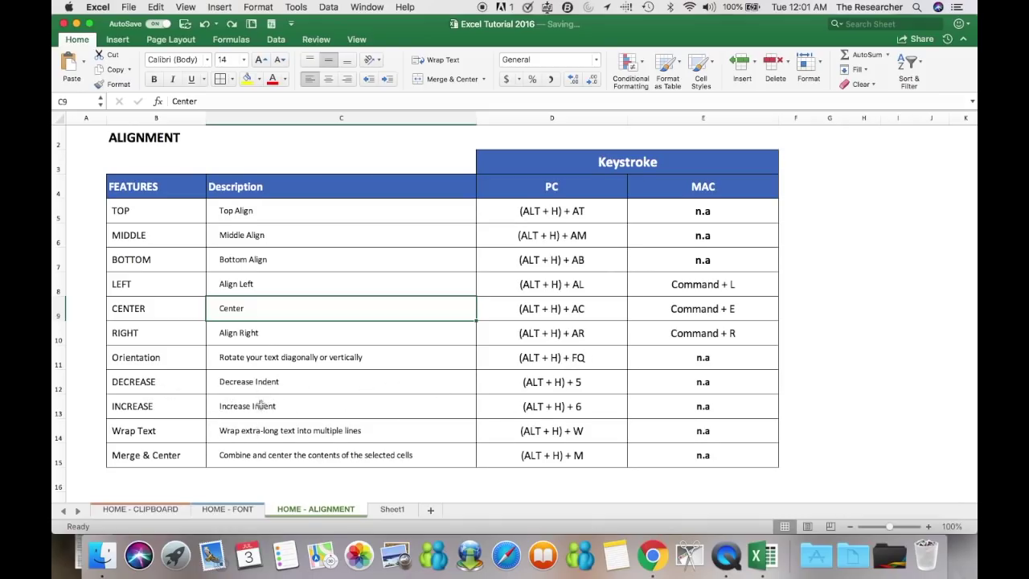
- Narrow column C until the Wrap Text description in C14 is cut off, and wrap the text in that cell
scroll(257, 431, "down", 1)
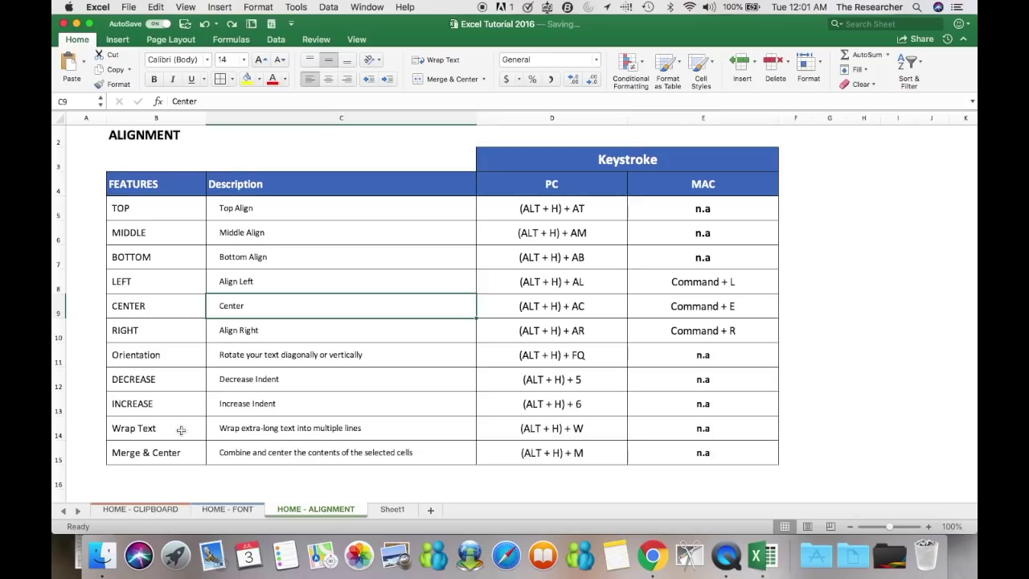
left_click(262, 427)
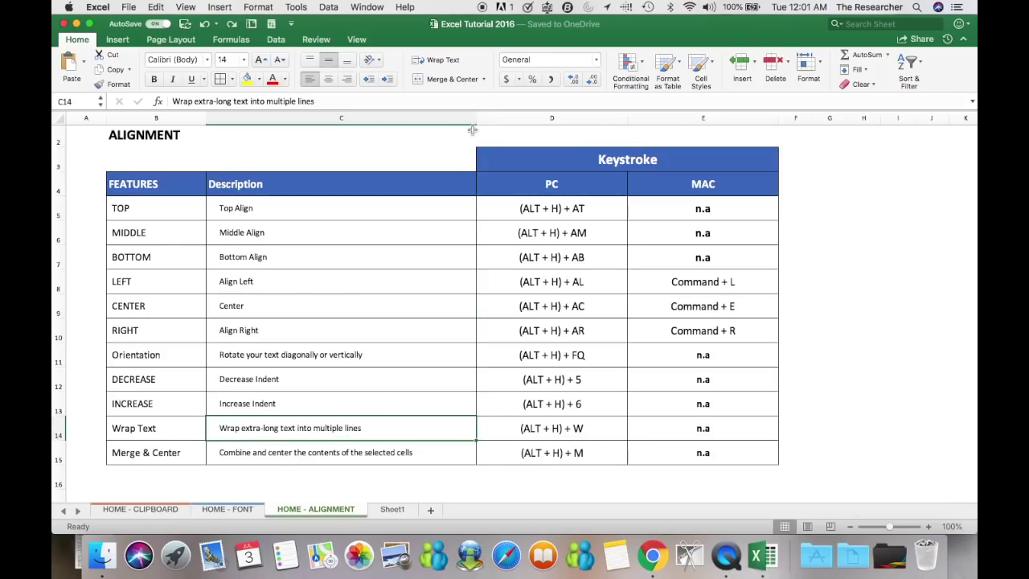
left_click_drag(476, 120, 354, 123)
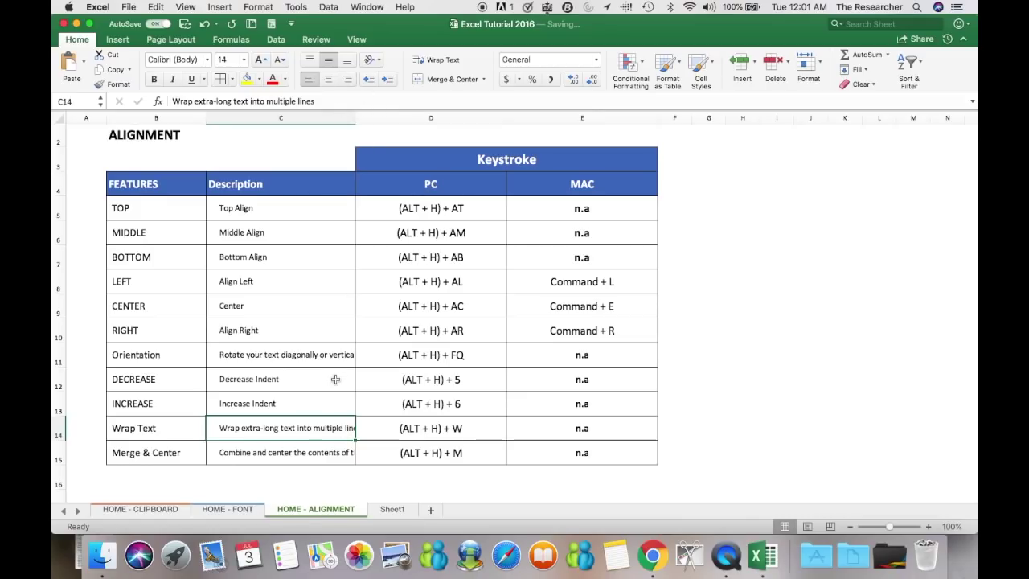
left_click(442, 64)
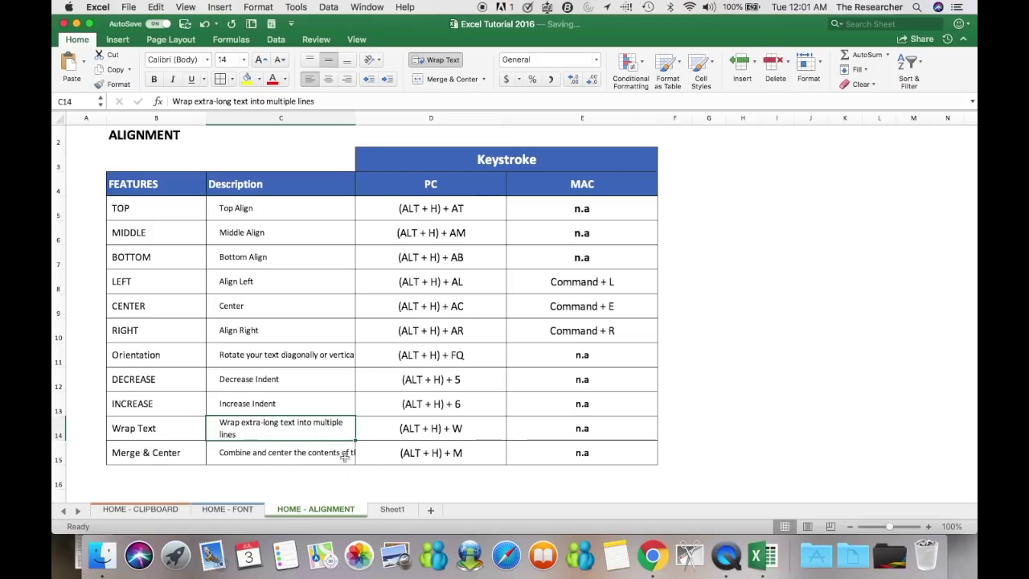
- Wrap the Merge & Center description in C15, and widen column C until the description fits on one line
left_click(279, 453)
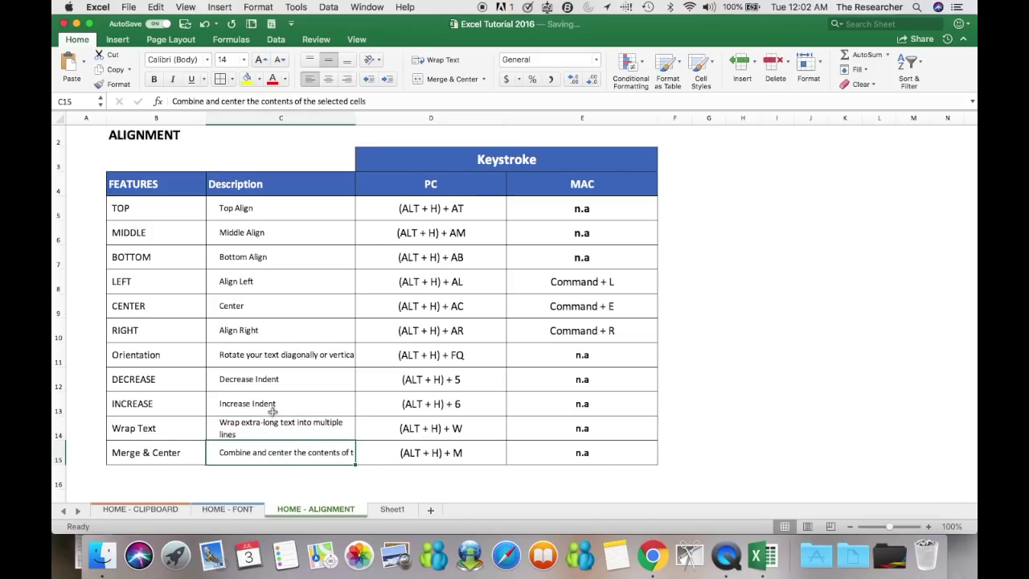
left_click(436, 60)
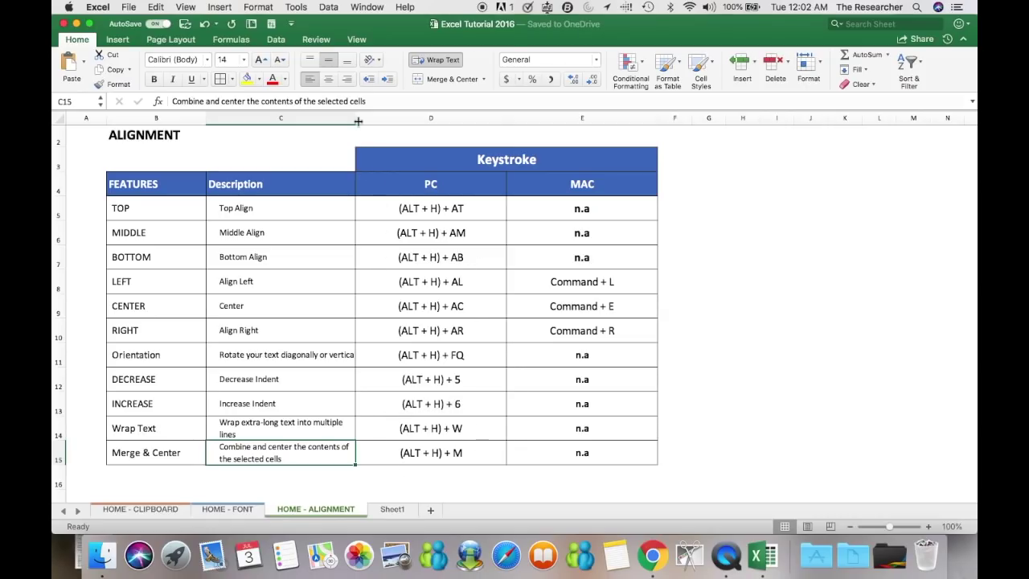
left_click_drag(356, 118, 423, 121)
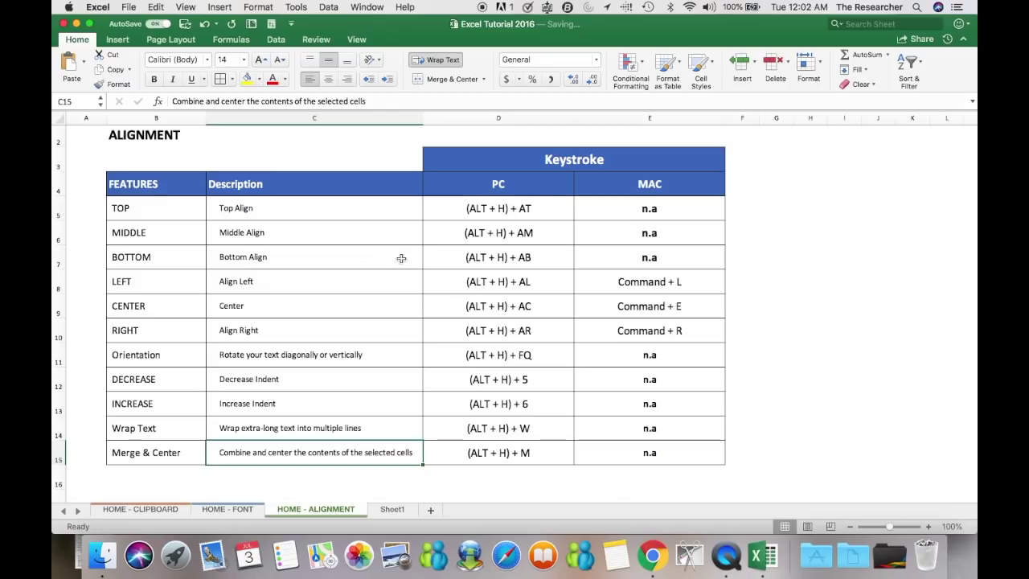